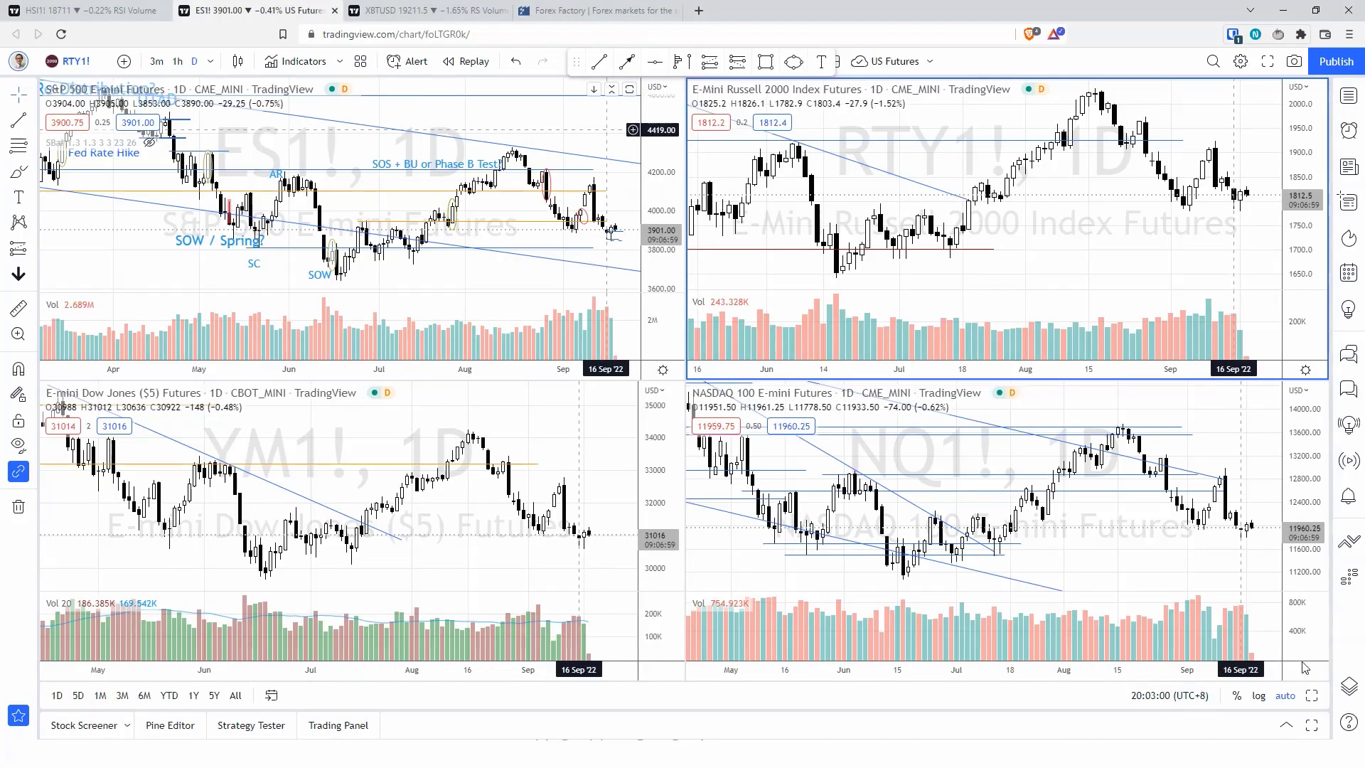
- Show only the S&P 500 E-mini Futures daily chart and enlarge the period from March to September 2022
left_click(1312, 697)
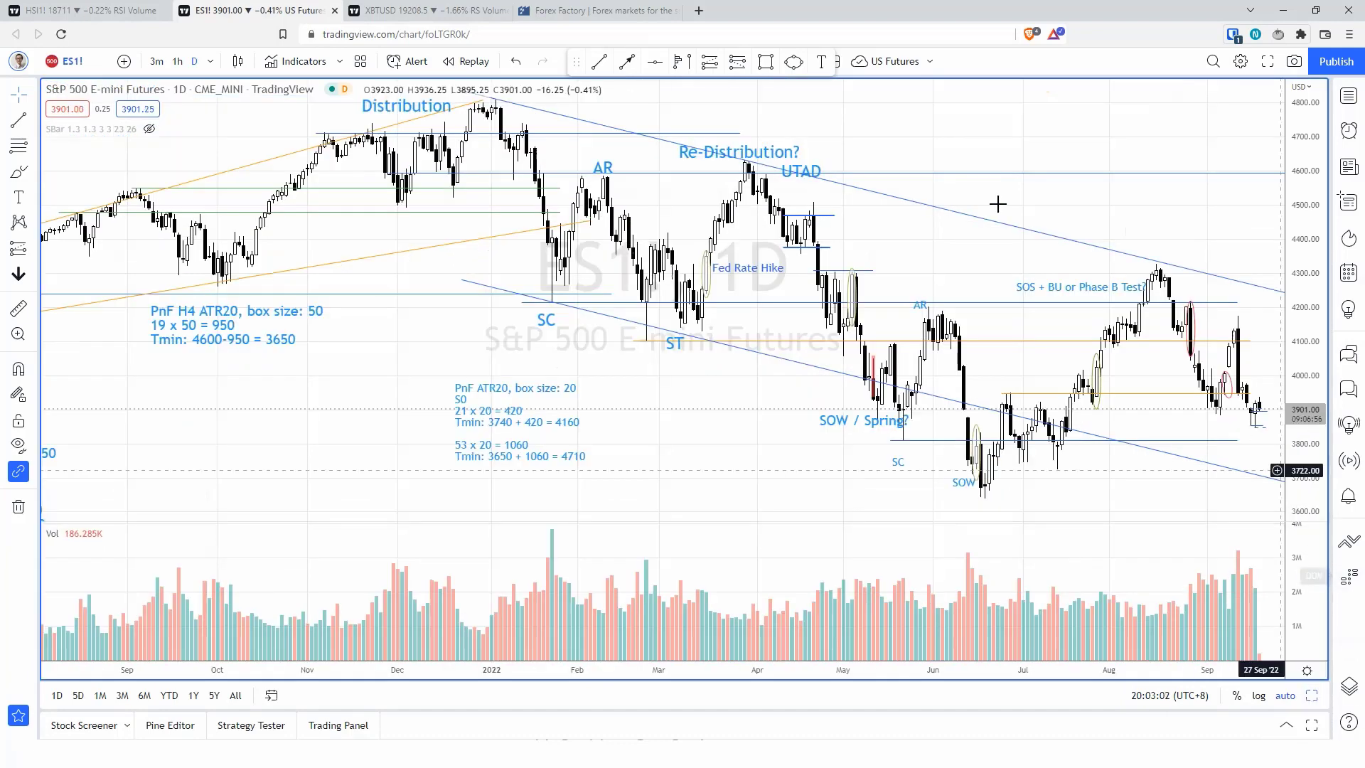
scroll(1073, 335, "up", 3)
scroll(1075, 336, "up", 2)
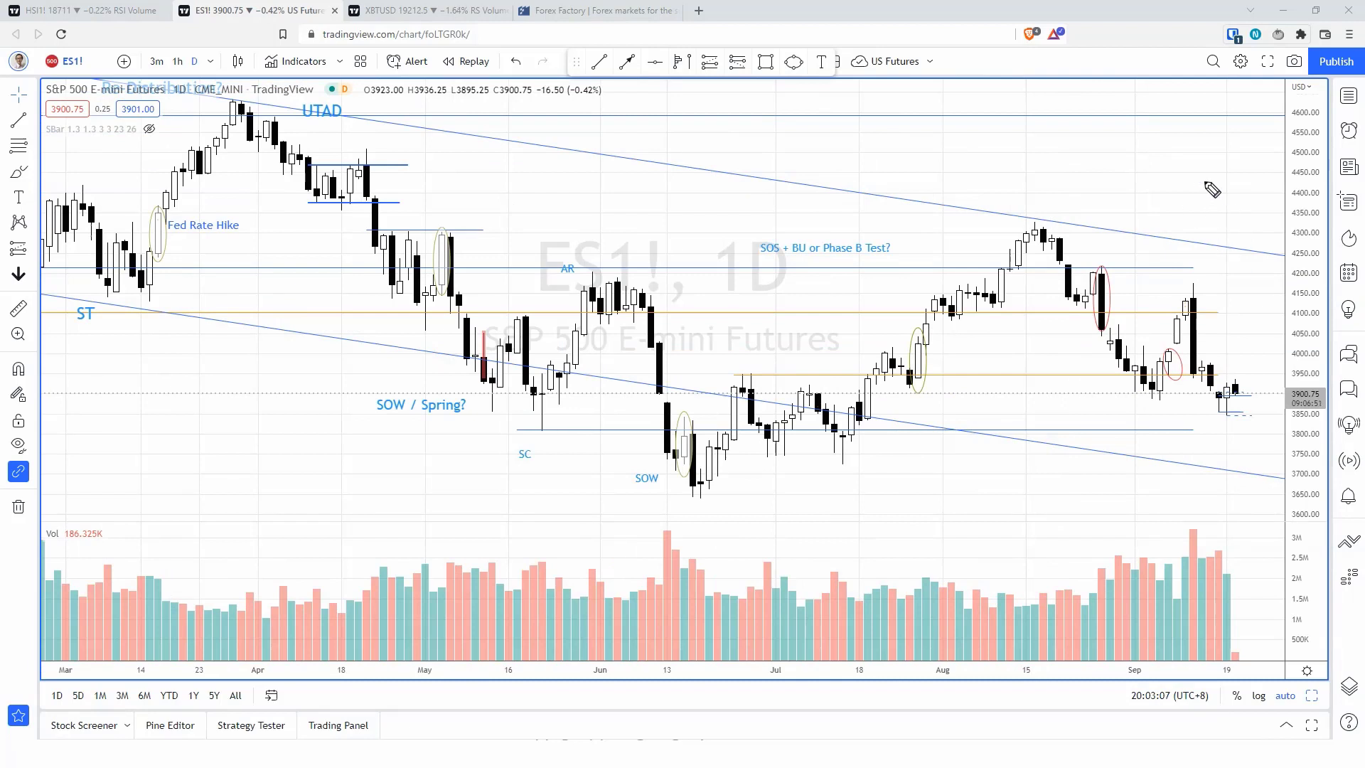
- Mark the mid-September peak with a curved arrow, two short horizontal strokes at about 4200 and 4170 and a squiggle, and clear the marks
mouse_move(1201, 182)
left_mouse_down()
mouse_move(1182, 267)
mouse_move(1210, 267)
left_mouse_up()
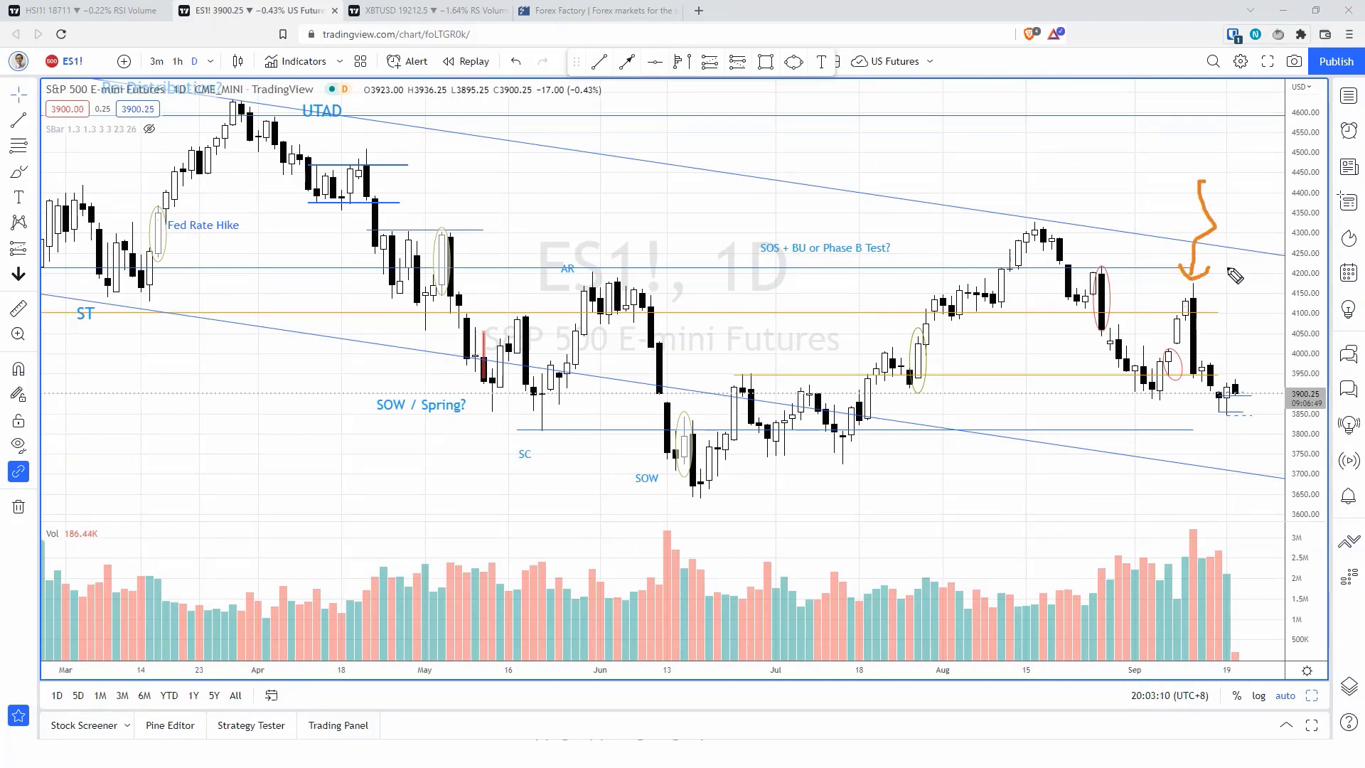
key("ctrl+z")
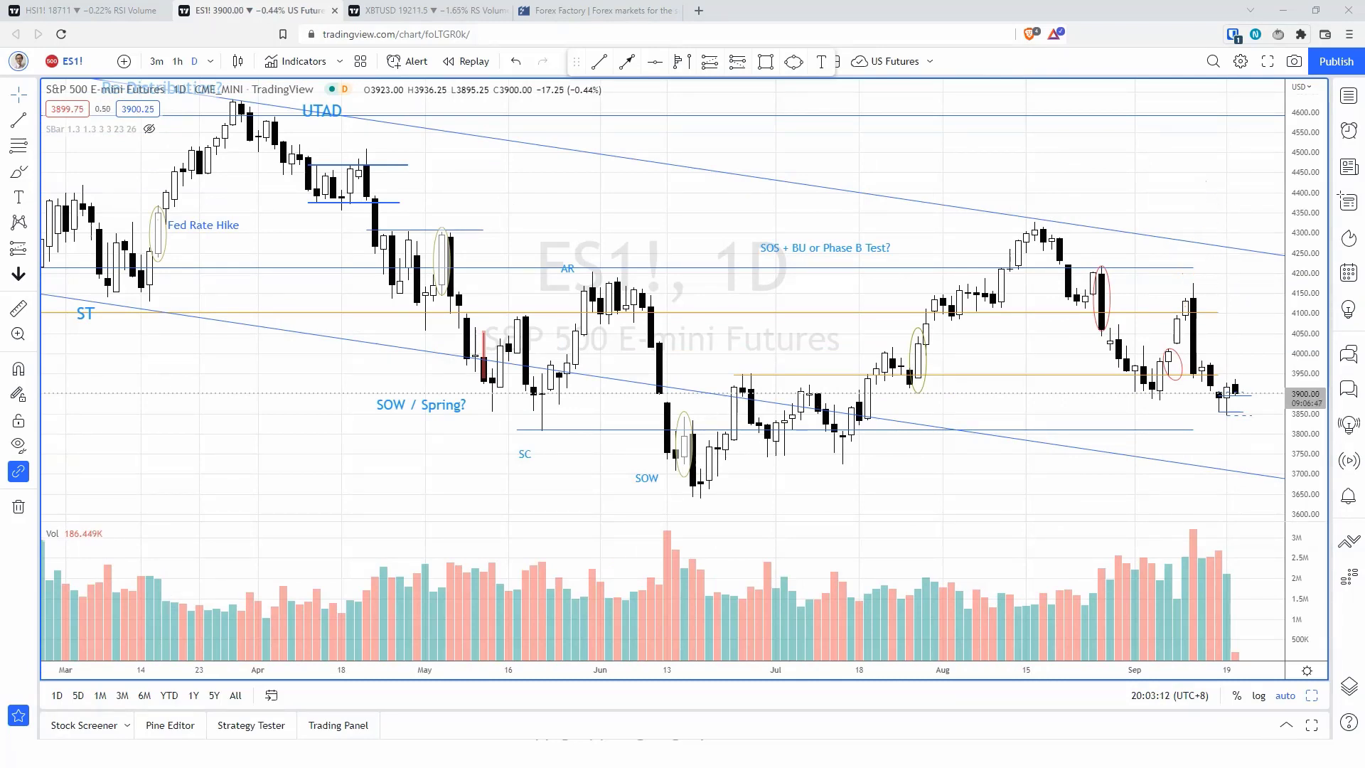
left_click_drag(1170, 275, 1222, 275)
left_click_drag(1171, 286, 1220, 286)
mouse_move(1208, 215)
left_mouse_down()
mouse_move(1200, 270)
mouse_move(1232, 272)
left_mouse_up()
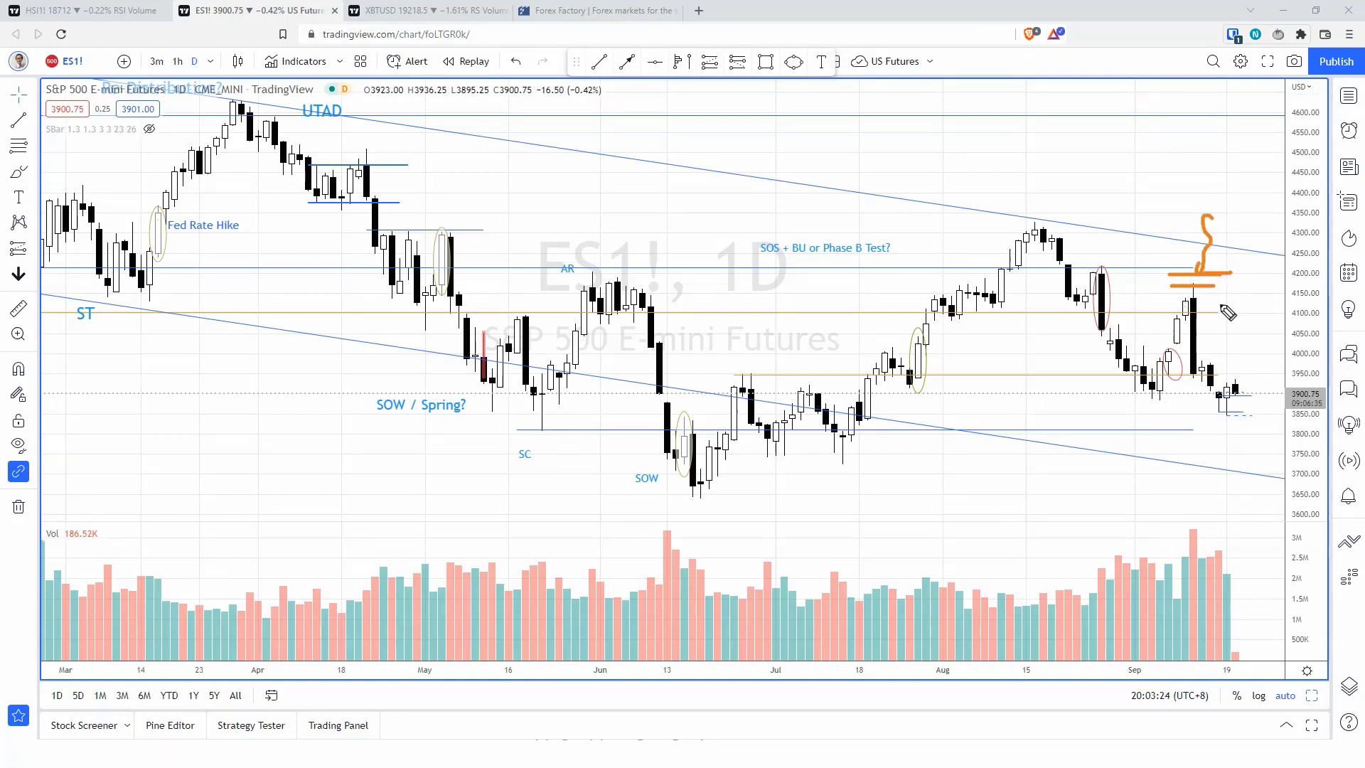
key("Escape")
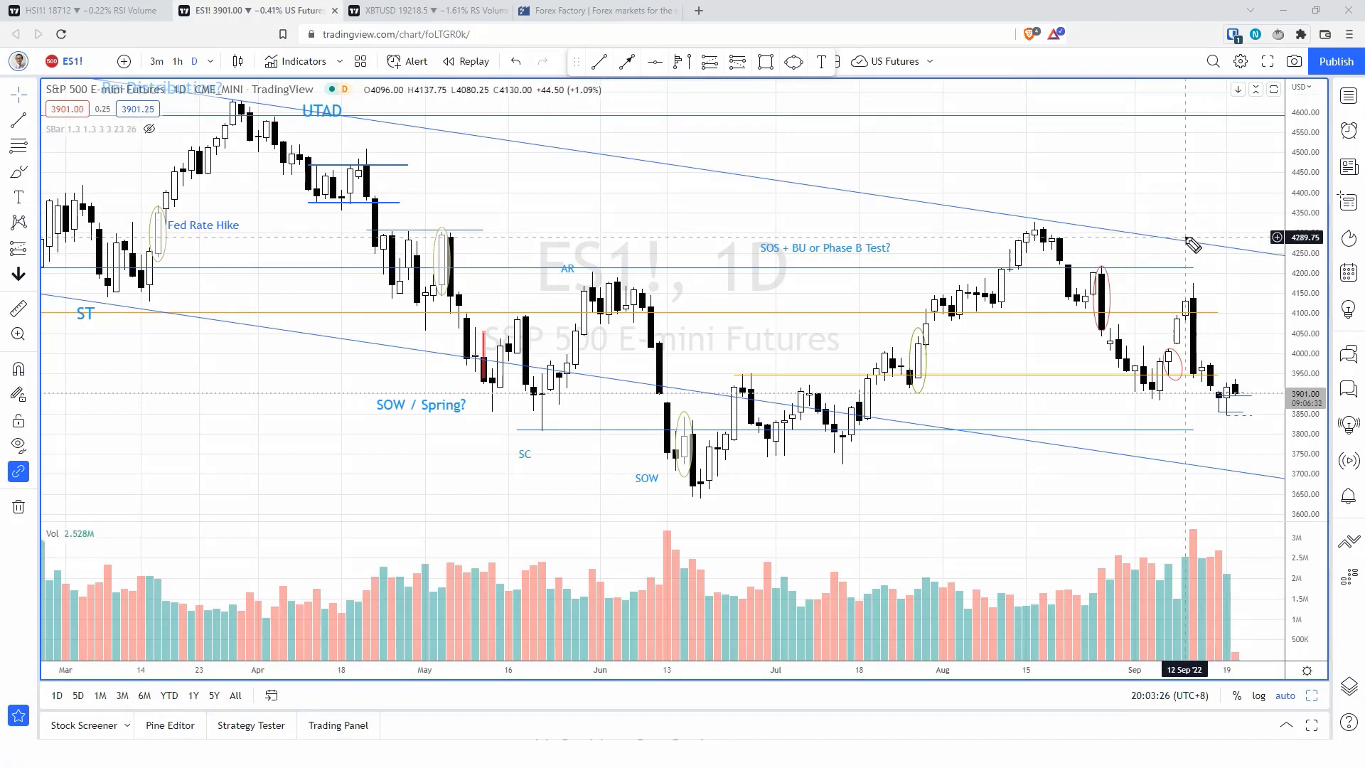
key("ctrl+z")
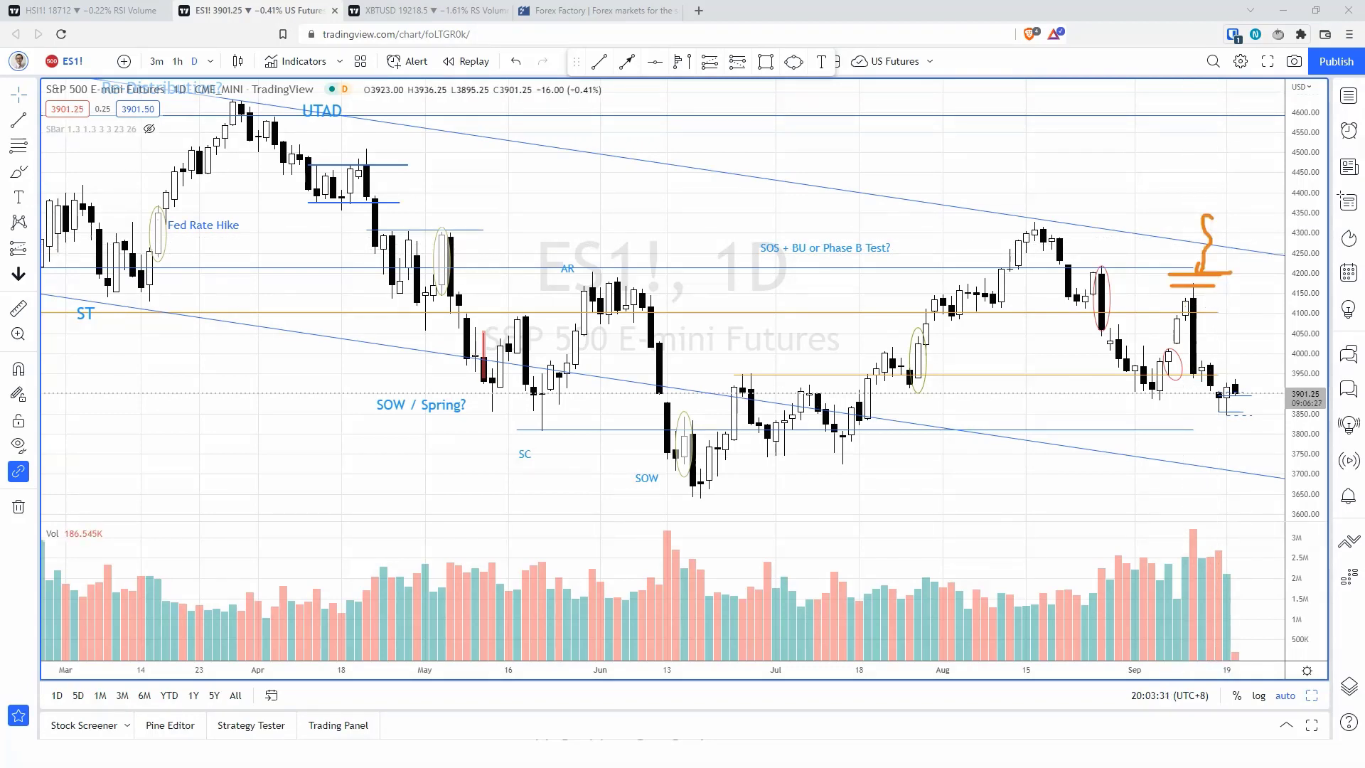
key("Escape")
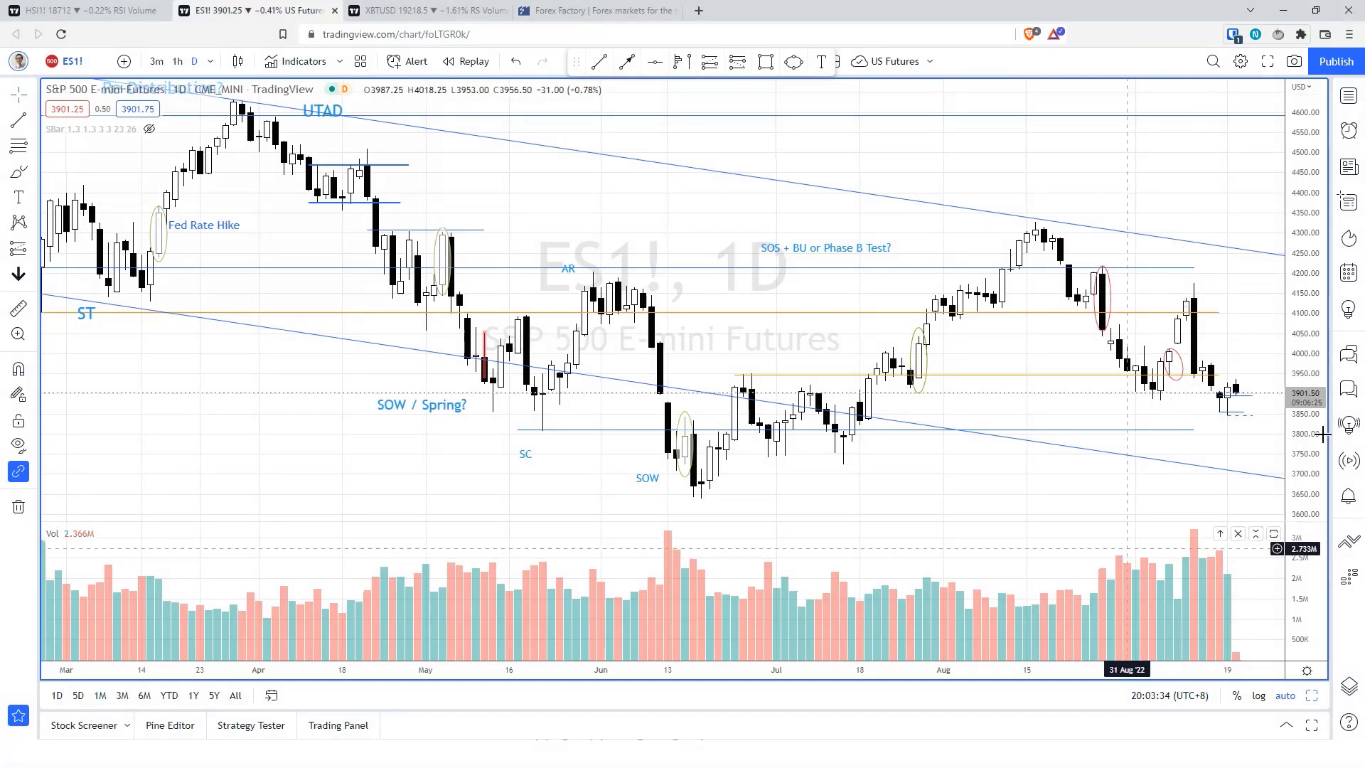
- Draw a rising line over the late-August to mid-September volume bars and an arrow down to the circled late-August down bar
left_click_drag(1088, 567, 1203, 523)
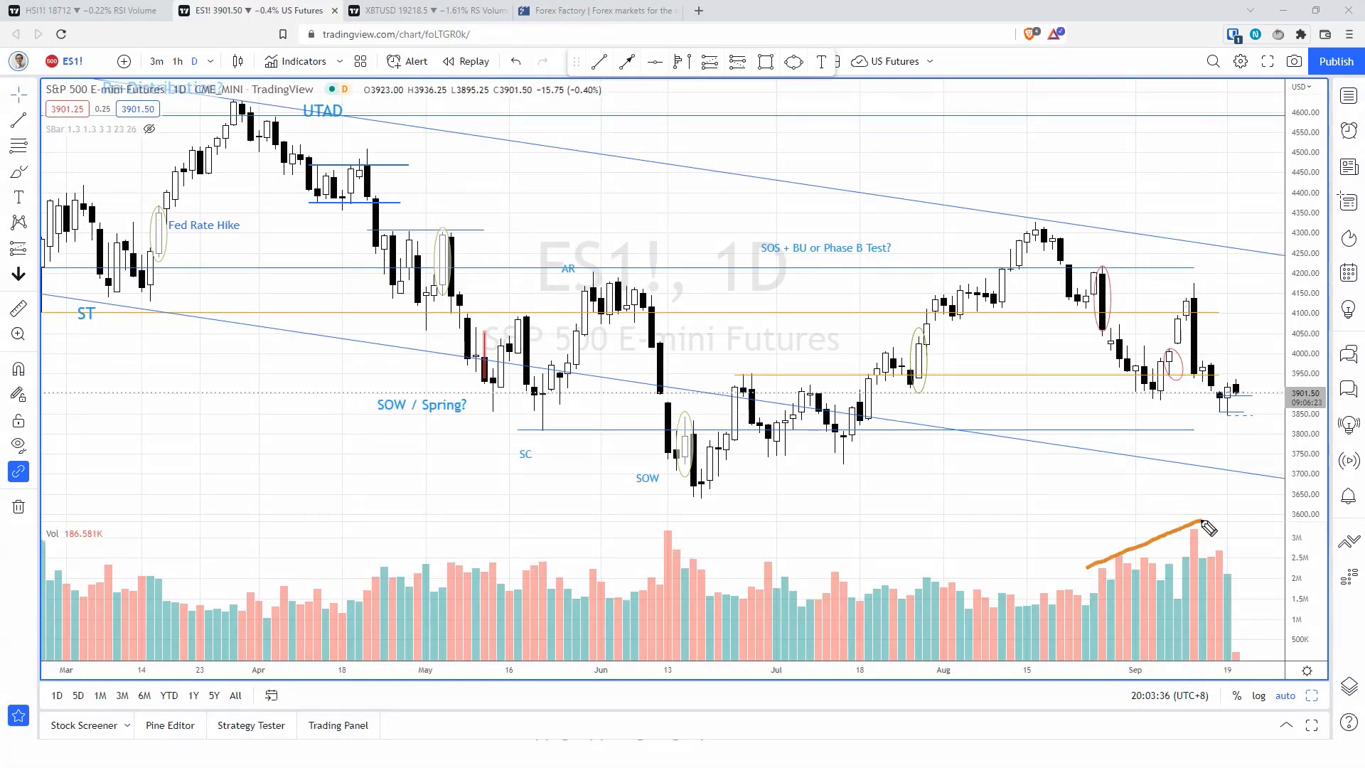
left_click_drag(1166, 80, 1102, 259)
mouse_move(1091, 237)
left_mouse_down()
mouse_move(1104, 261)
mouse_move(1123, 251)
left_mouse_up()
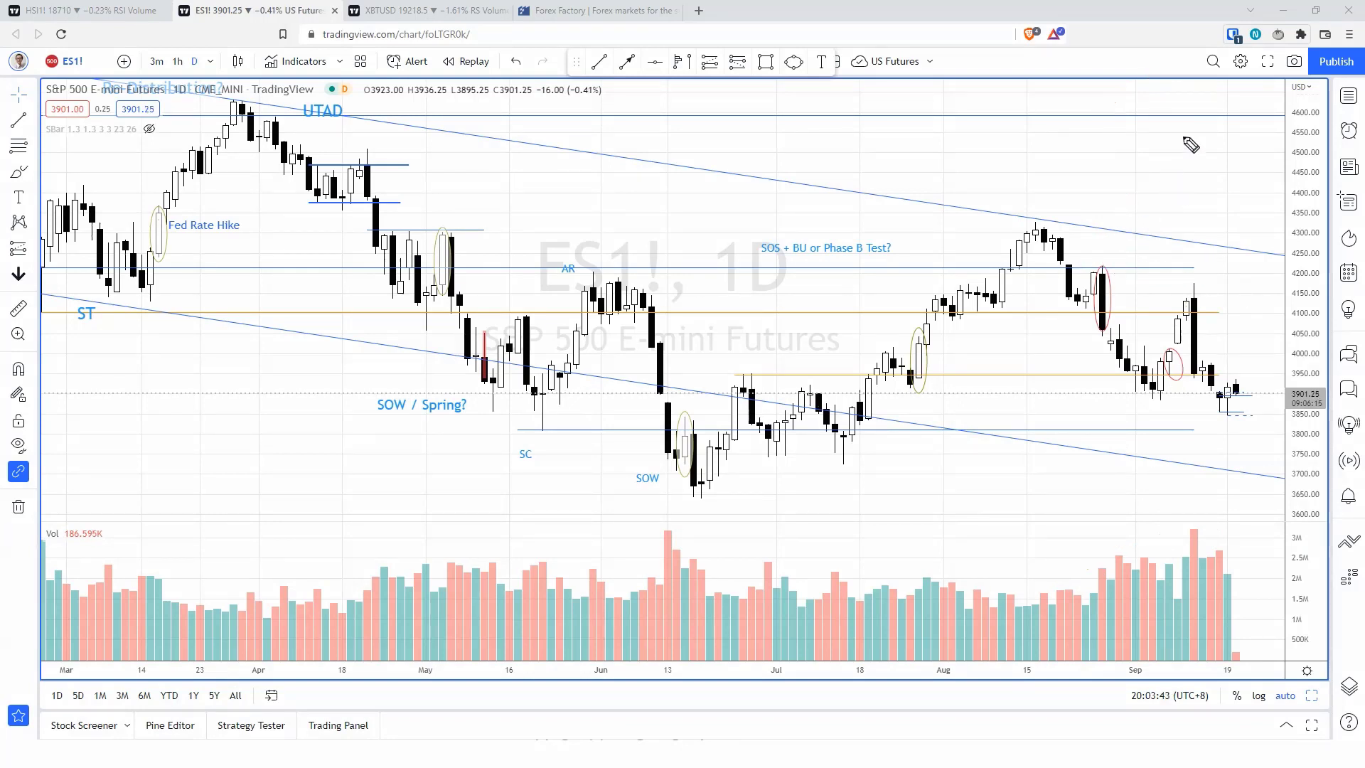
- Draw curved arrows to the tops of the circled late-August down bar and the mid-September down bar, and clear both
mouse_move(1171, 131)
left_mouse_down()
mouse_move(1103, 257)
mouse_move(1095, 245)
mouse_move(1123, 258)
left_mouse_up()
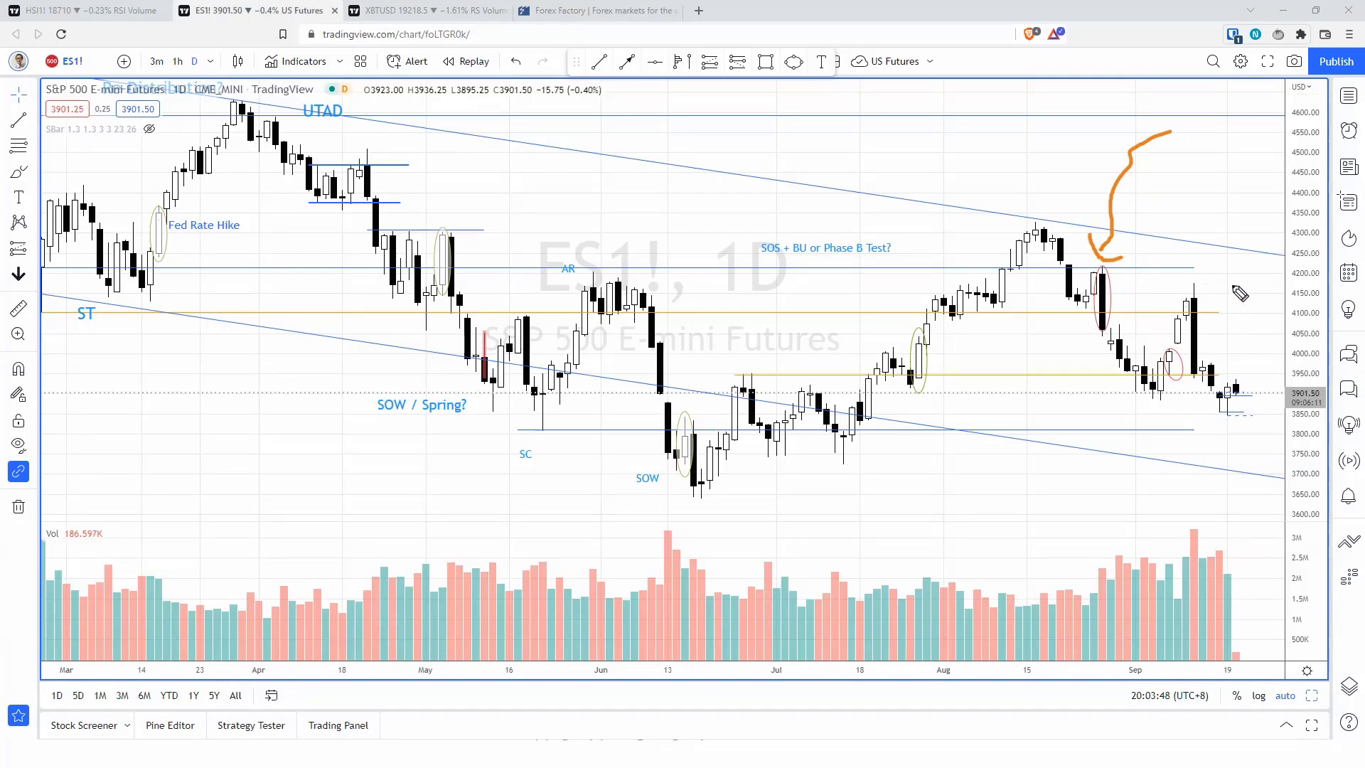
mouse_move(1232, 174)
left_mouse_down()
mouse_move(1206, 207)
mouse_move(1193, 270)
mouse_move(1214, 267)
left_mouse_up()
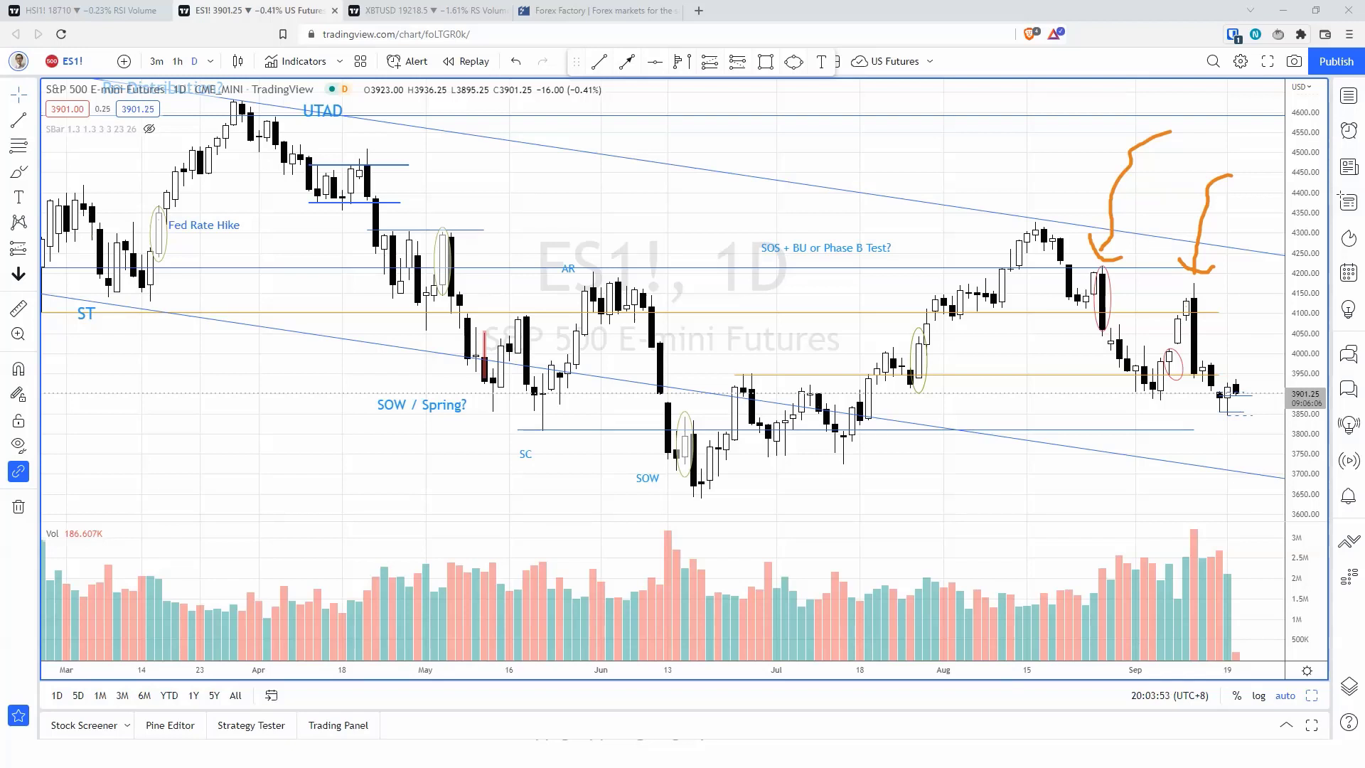
key("ctrl+shift+7")
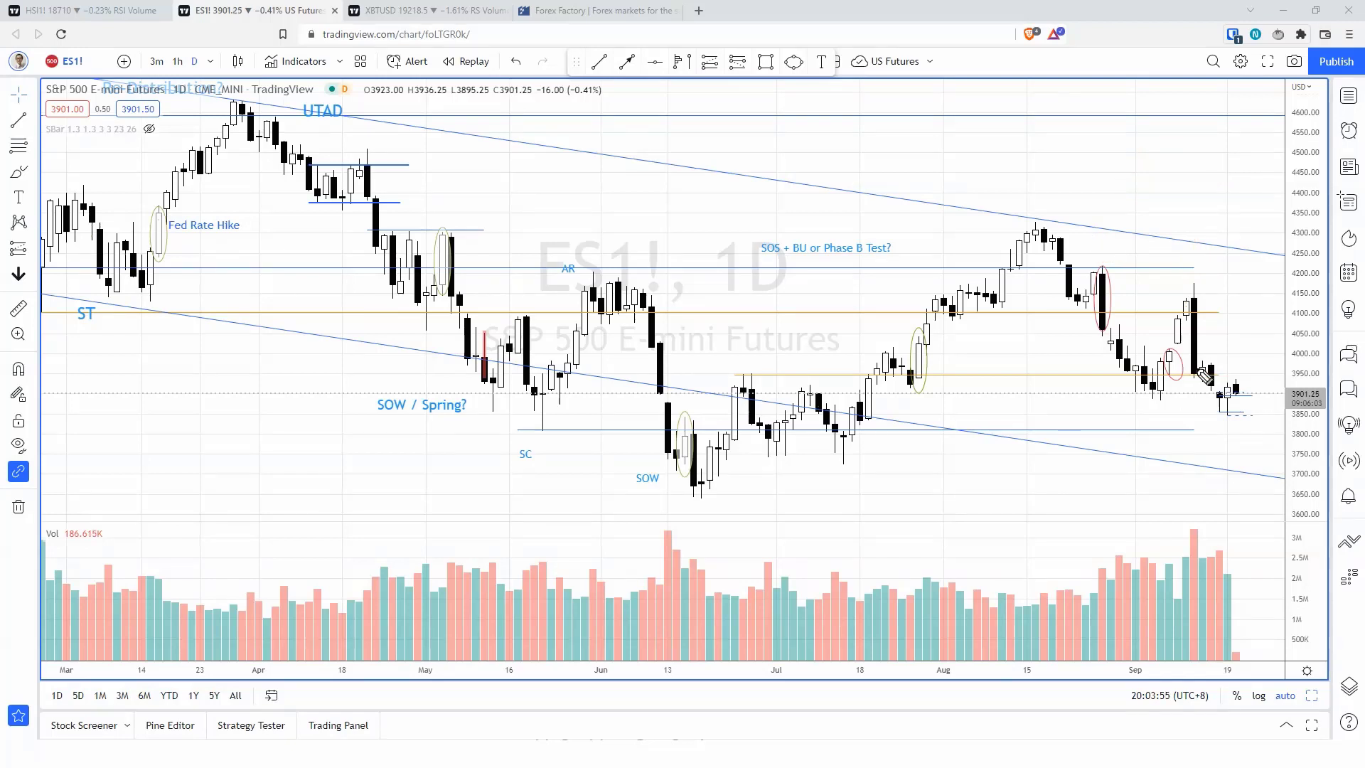
- Mark the low of the large mid-September down bar and the small bounce after it with arrows and an underline, and clear the marks
mouse_move(1191, 384)
left_mouse_down()
mouse_move(1184, 431)
mouse_move(1187, 390)
mouse_move(1204, 389)
left_mouse_up()
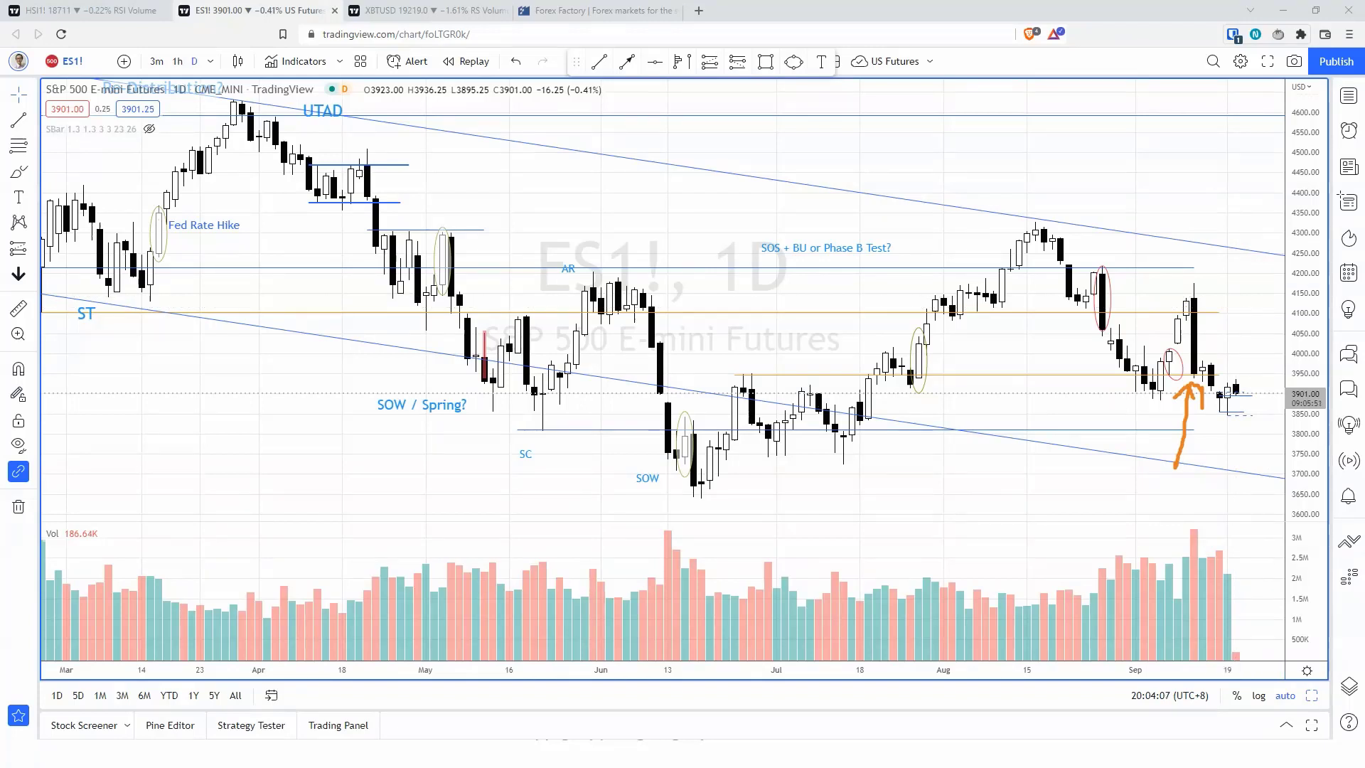
key("Escape")
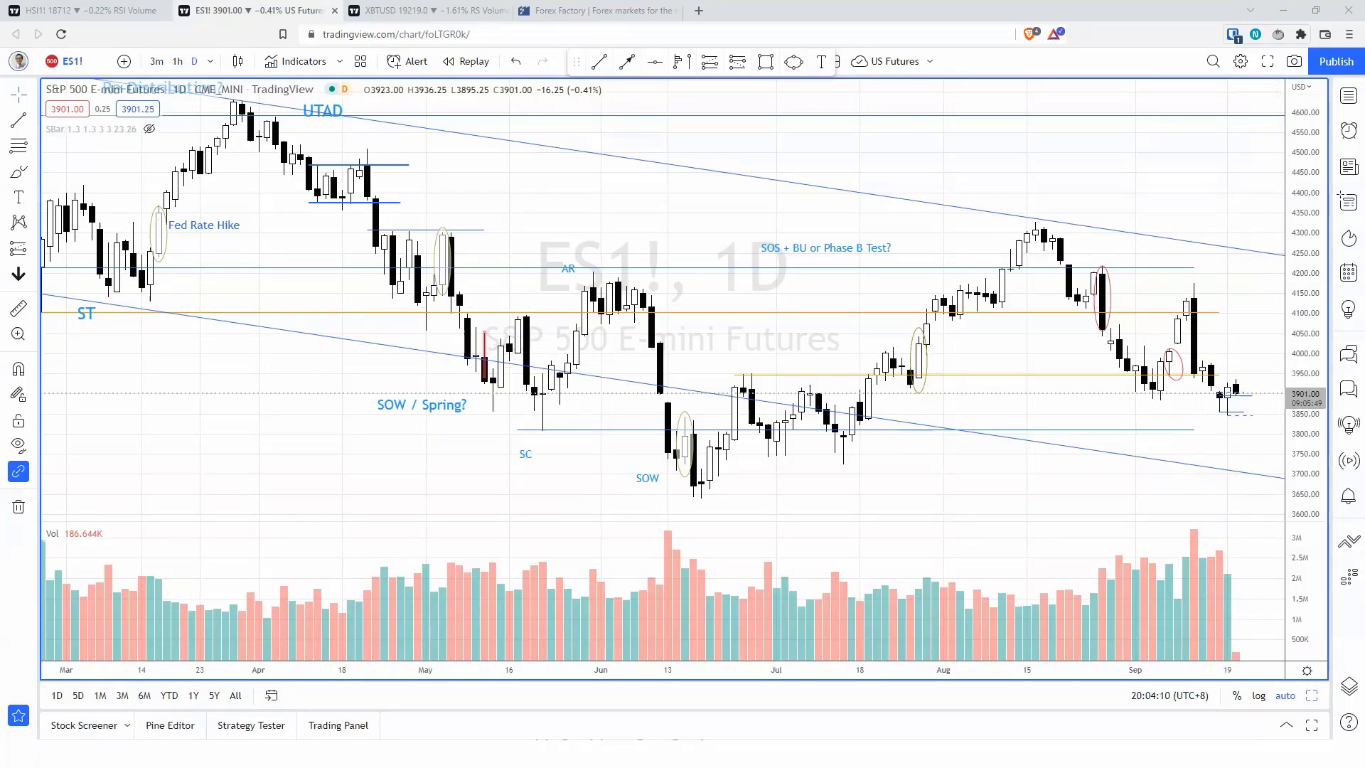
mouse_move(1261, 295)
left_mouse_down()
mouse_move(1218, 350)
mouse_move(1242, 354)
mouse_move(1221, 376)
mouse_move(1238, 375)
left_mouse_up()
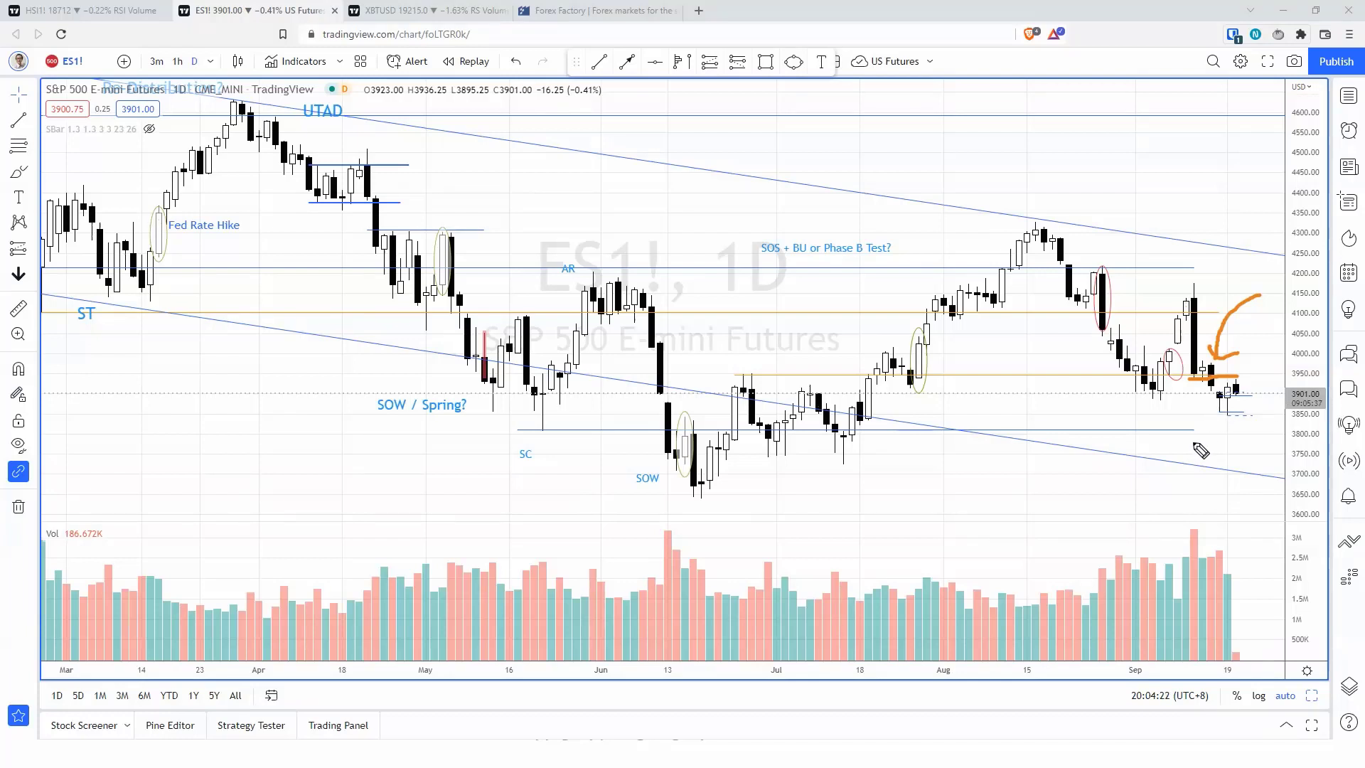
mouse_move(1236, 176)
left_mouse_down()
mouse_move(1195, 283)
mouse_move(1218, 284)
left_mouse_up()
key("Escape")
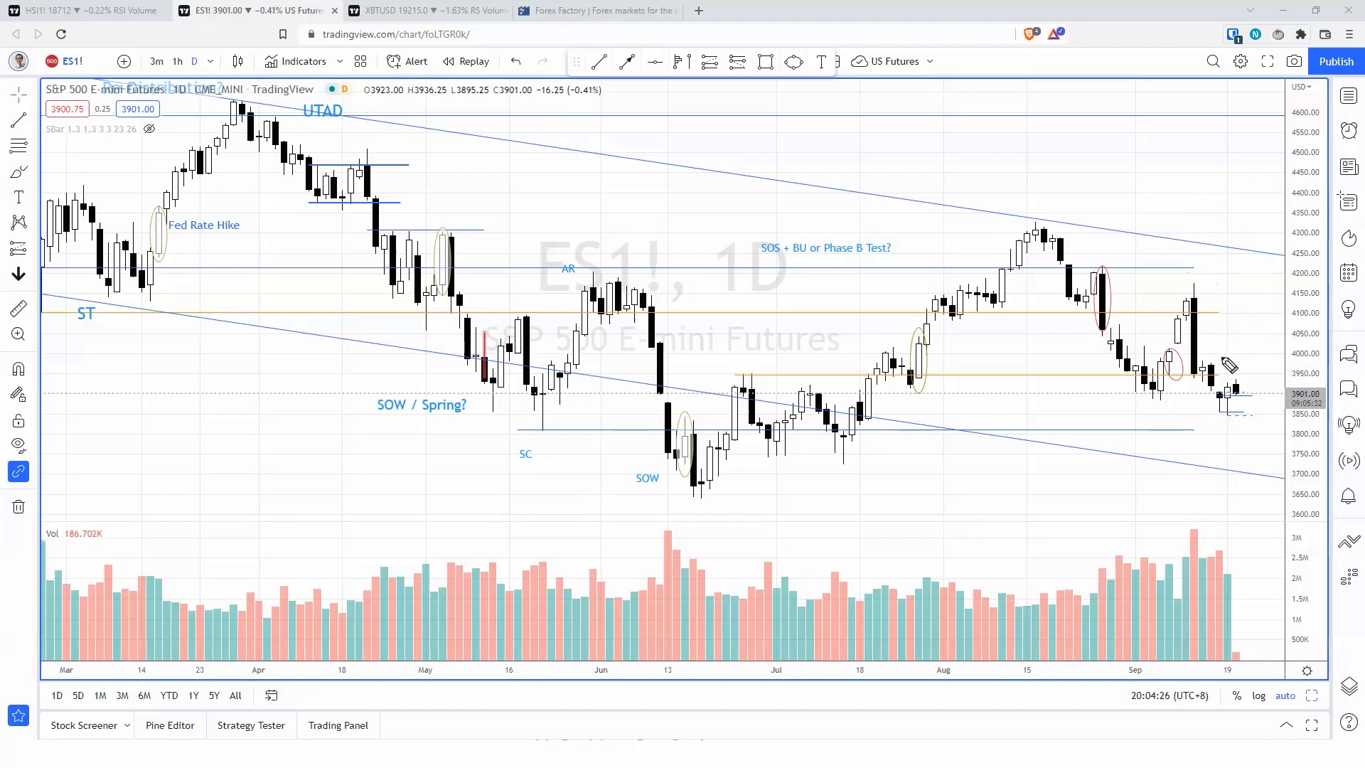
- Draw a curve linking the mid-September decline back to the early-September lows, and clear it
mouse_move(1212, 390)
left_mouse_down()
mouse_move(1182, 415)
mouse_move(1136, 398)
mouse_move(1116, 369)
mouse_move(1217, 388)
left_mouse_up()
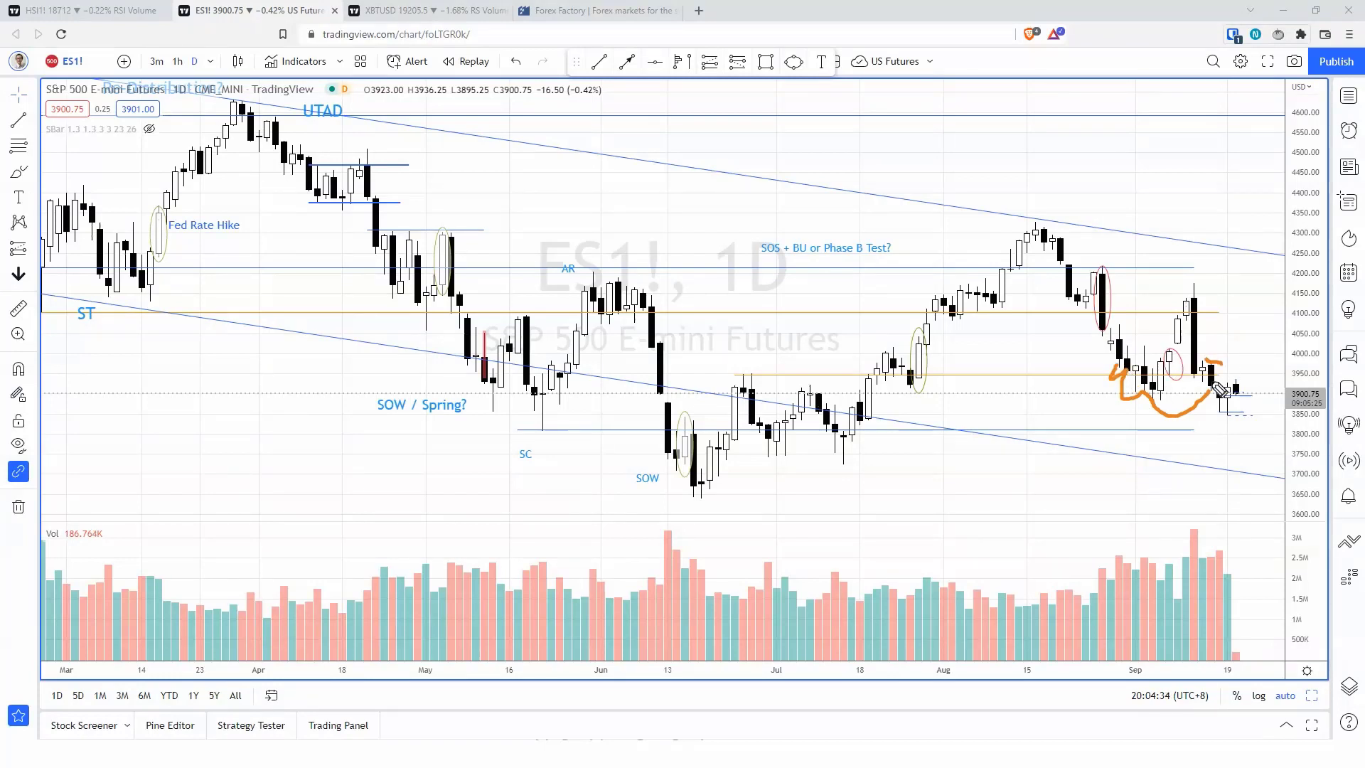
left_click_drag(1127, 356, 1146, 354)
left_click(1337, 436)
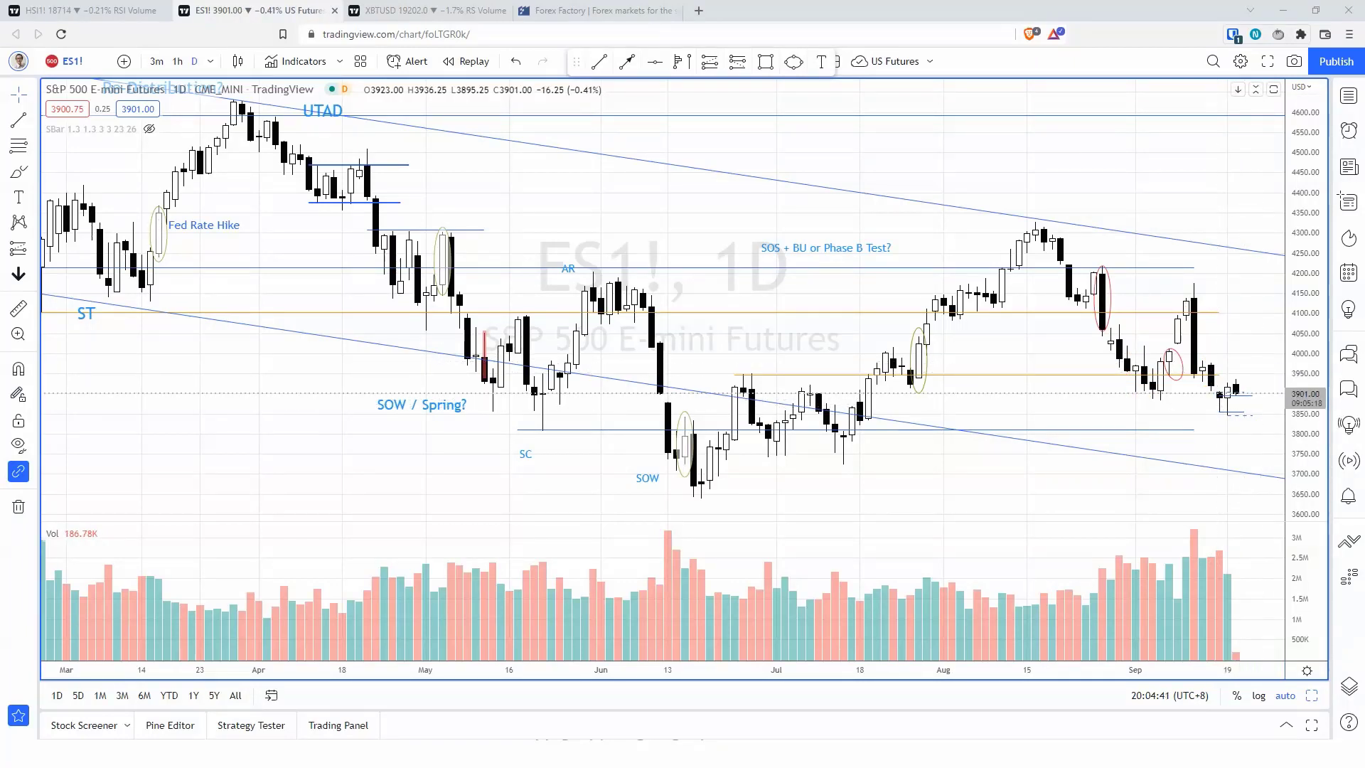
- Draw a horizontal line across the September volume bars and short strokes beneath the early-September lows, and clear the marks
left_click_drag(1111, 557, 1215, 556)
mouse_move(1147, 397)
left_mouse_down()
mouse_move(1149, 419)
mouse_move(1105, 377)
mouse_move(1127, 427)
left_mouse_up()
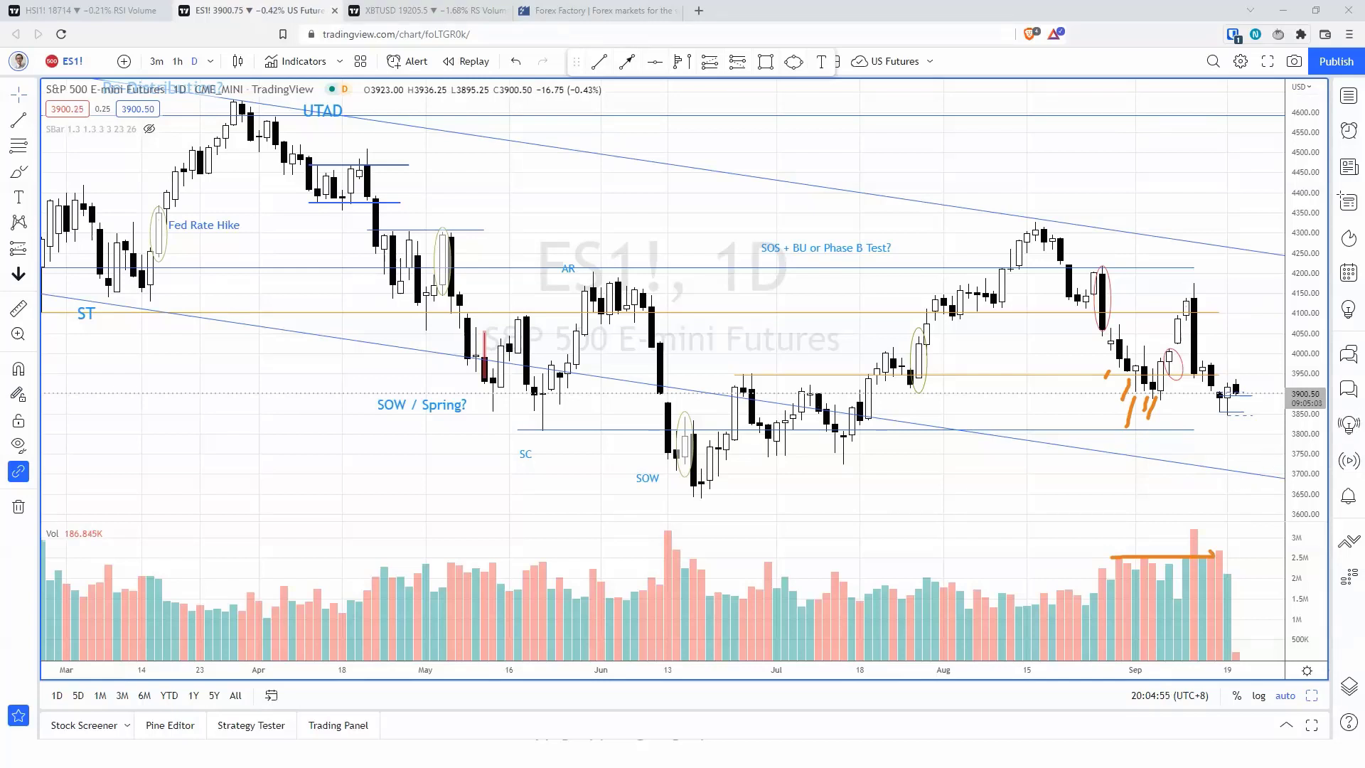
key("Escape")
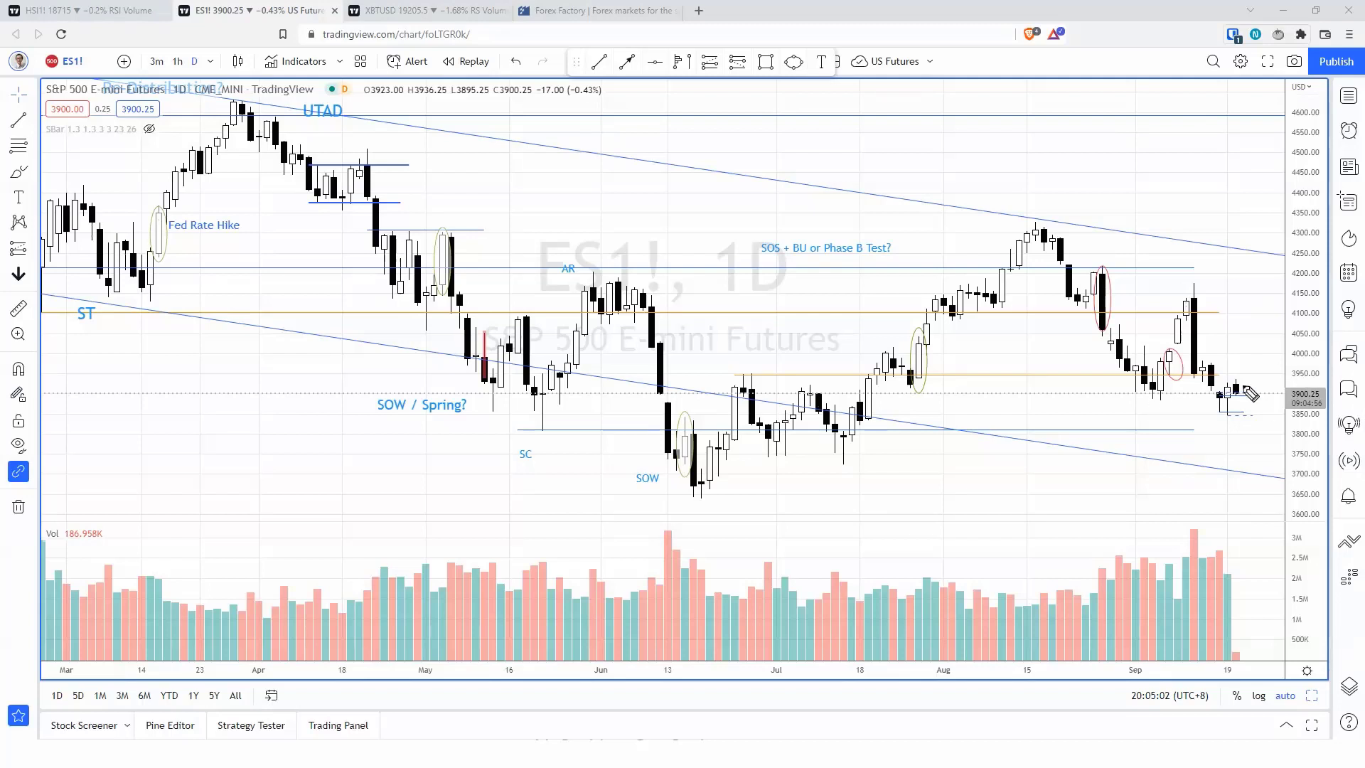
- Mark the latest low from below and trace the stepwise September decline on the price bars, and clear the marks
mouse_move(1220, 424)
left_mouse_down()
mouse_move(1218, 455)
mouse_move(1213, 425)
mouse_move(1229, 432)
left_mouse_up()
mouse_move(1188, 326)
left_mouse_down()
mouse_move(1179, 369)
mouse_move(1189, 328)
mouse_move(1180, 364)
mouse_move(1209, 396)
left_mouse_up()
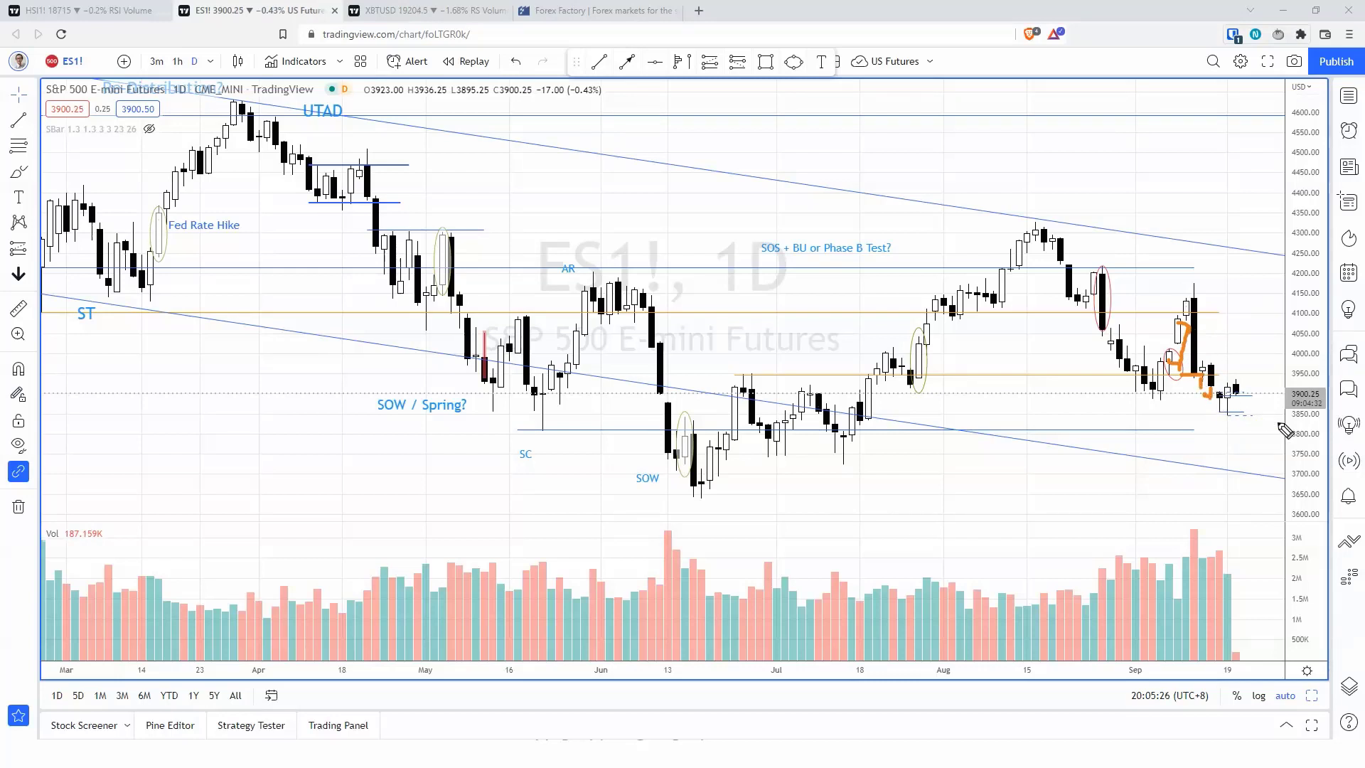
key("Escape")
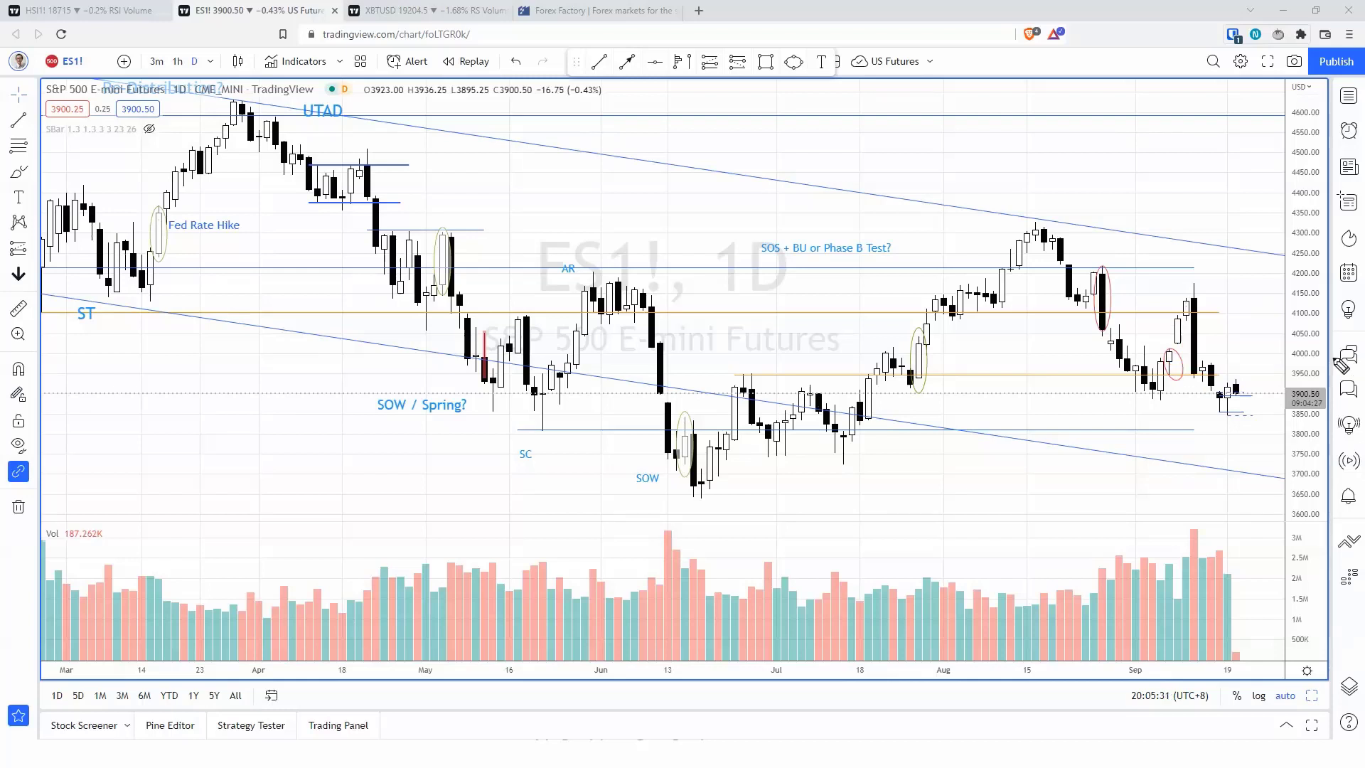
- Connect the latest low to the early-September low with a curved arrow, undo it, and mark each low with a short stroke
mouse_move(1220, 423)
left_mouse_down()
mouse_move(1220, 454)
mouse_move(1227, 429)
left_mouse_up()
key("ctrl+z")
mouse_move(1219, 424)
left_mouse_down()
mouse_move(1156, 433)
mouse_move(1139, 402)
left_mouse_up()
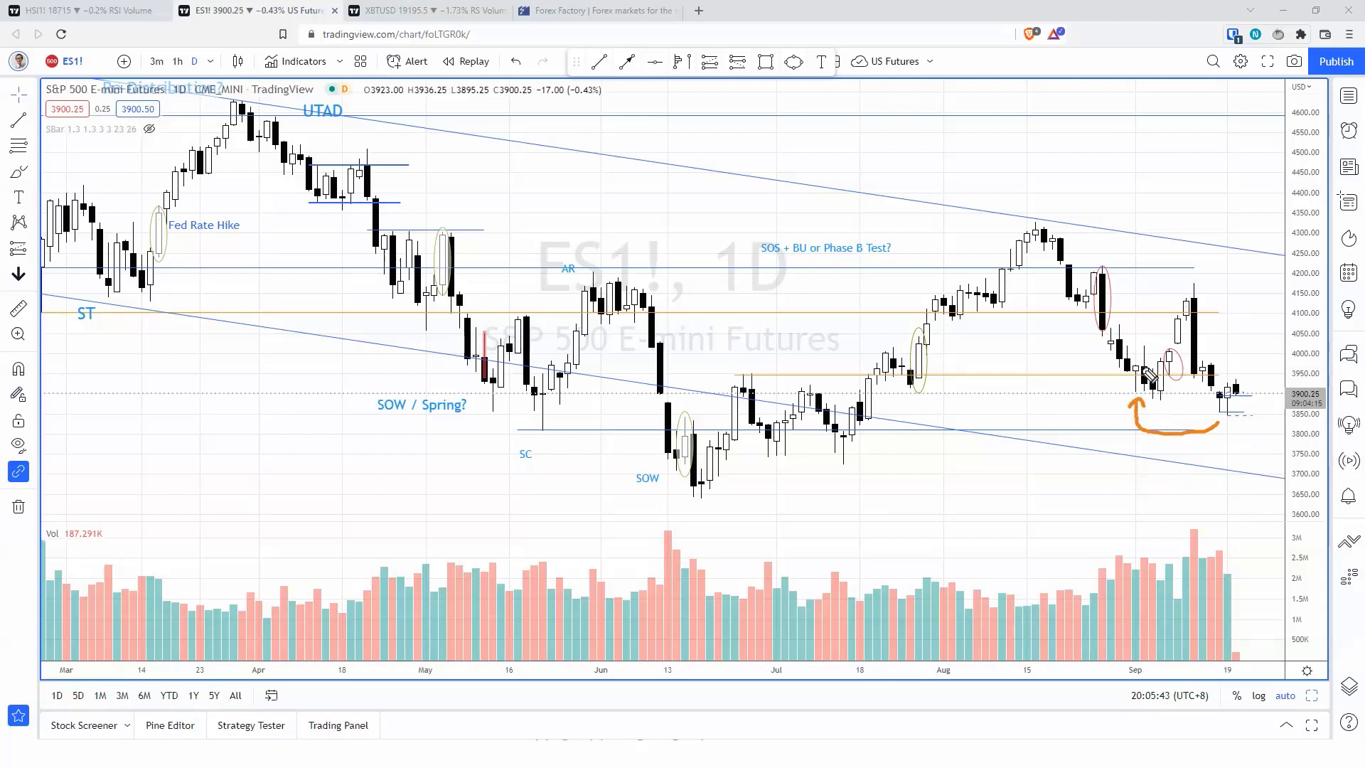
key("ctrl+z")
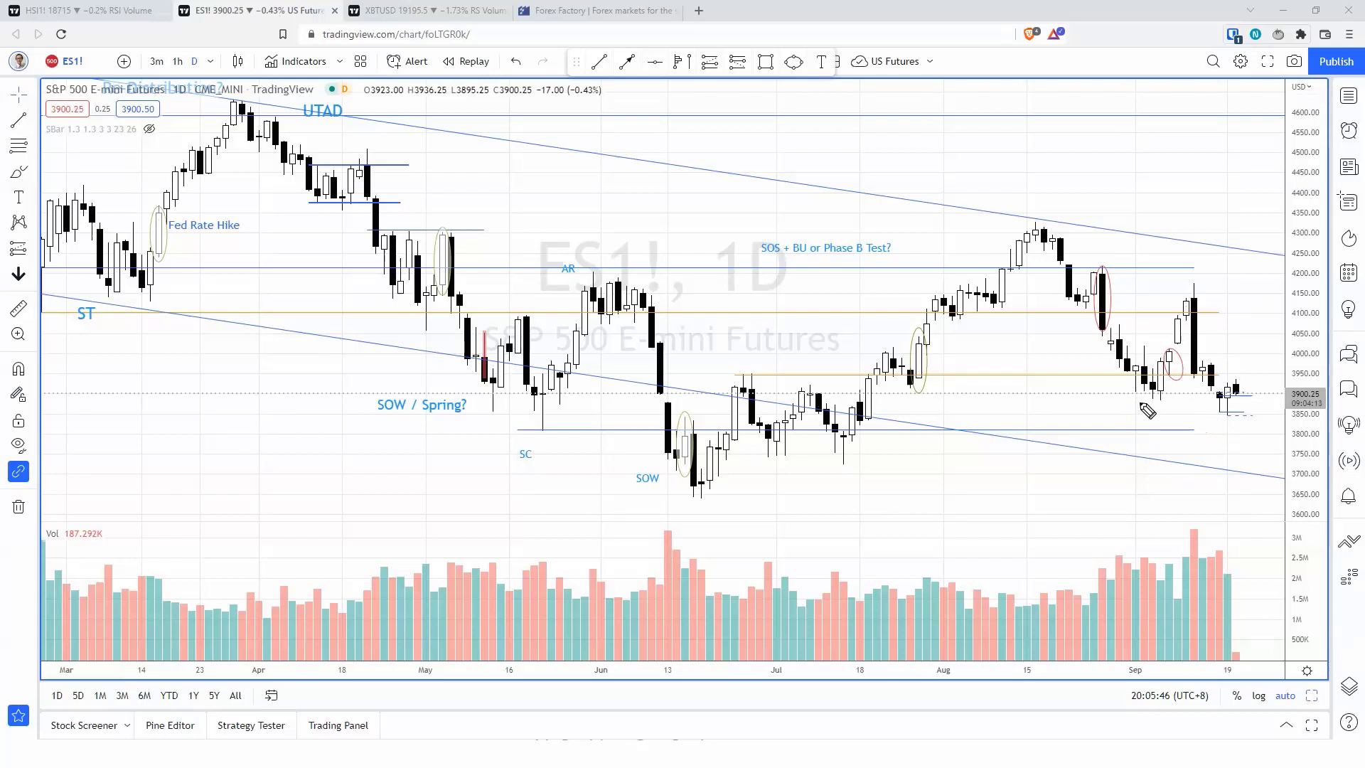
left_click_drag(1136, 398, 1118, 421)
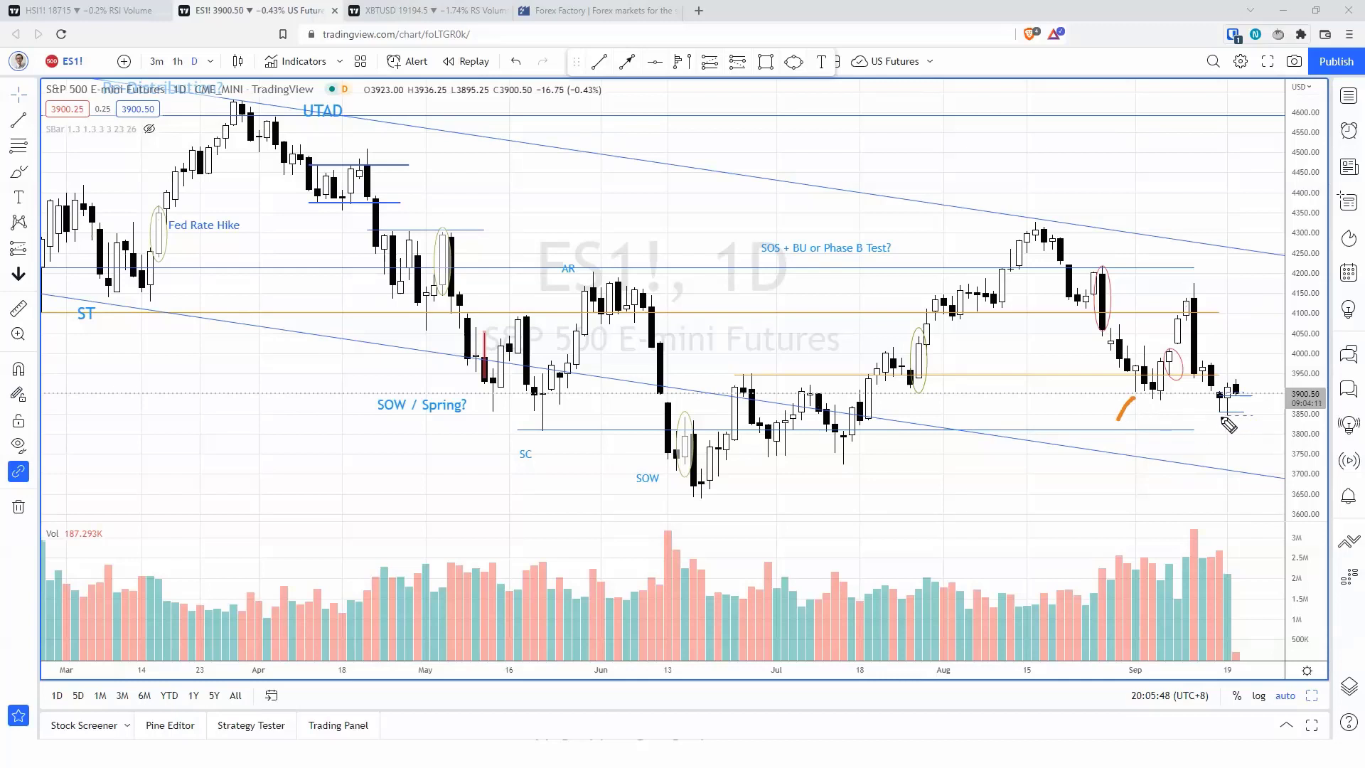
left_click_drag(1218, 418, 1221, 451)
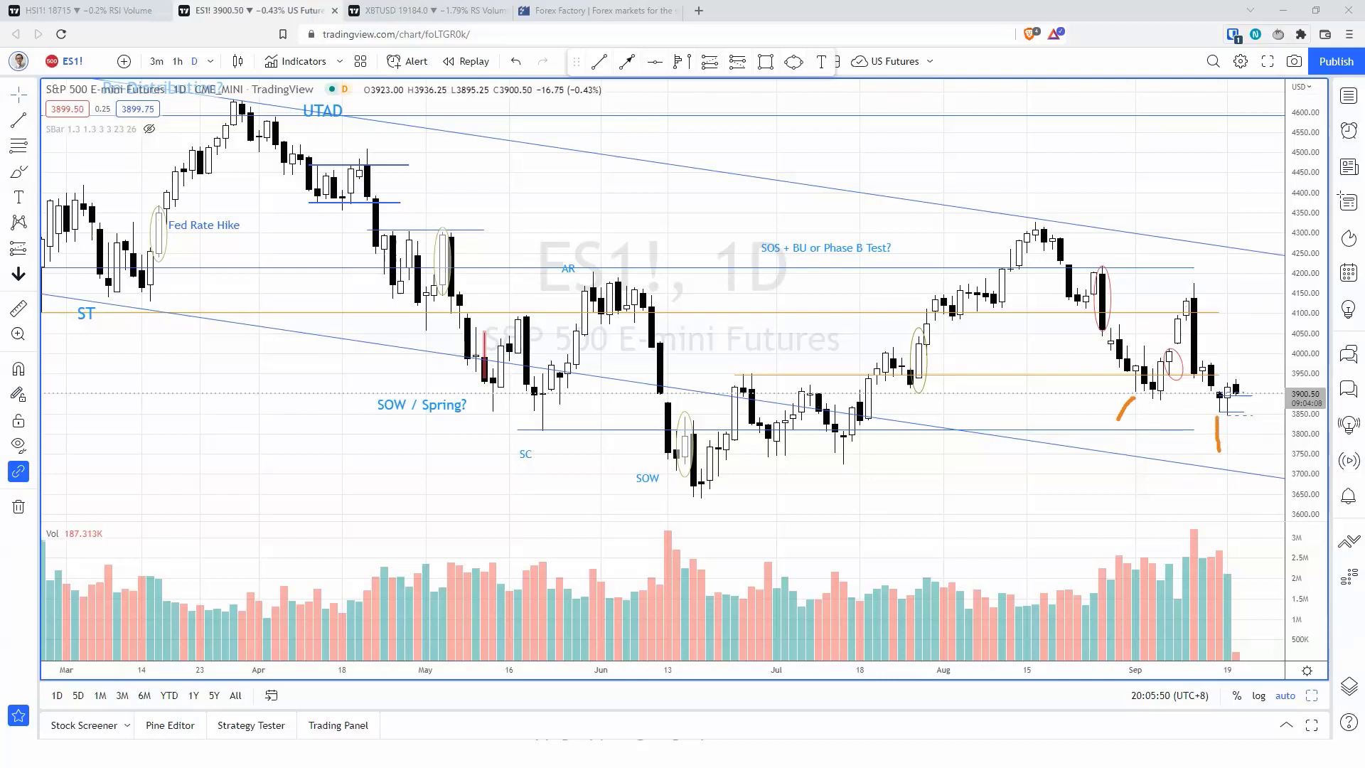
- Highlight the horizontal level at about 3950 from June to mid-September and the level at about 3890 extending from the early-September lows
left_click_drag(730, 373, 1237, 374)
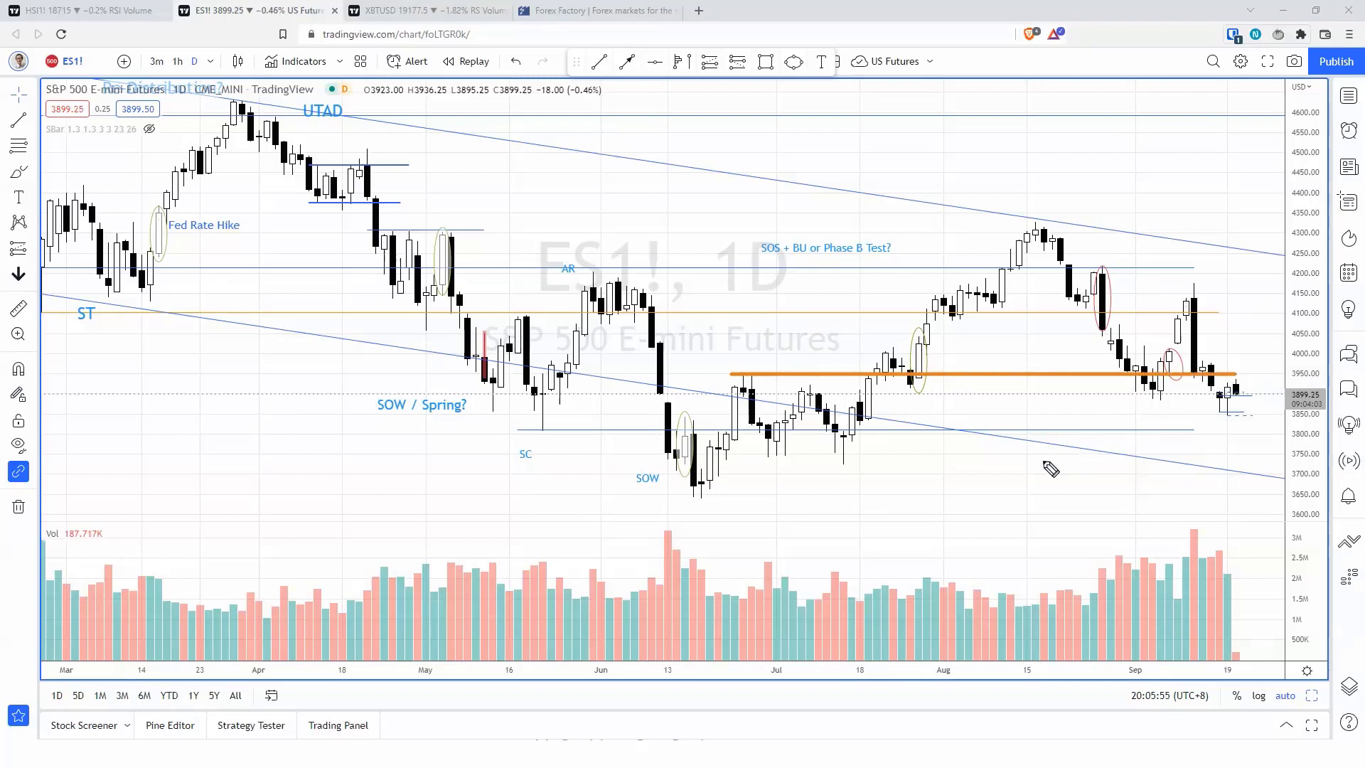
mouse_move(984, 498)
left_mouse_down()
mouse_move(1146, 398)
mouse_move(1126, 396)
mouse_move(1139, 408)
left_mouse_up()
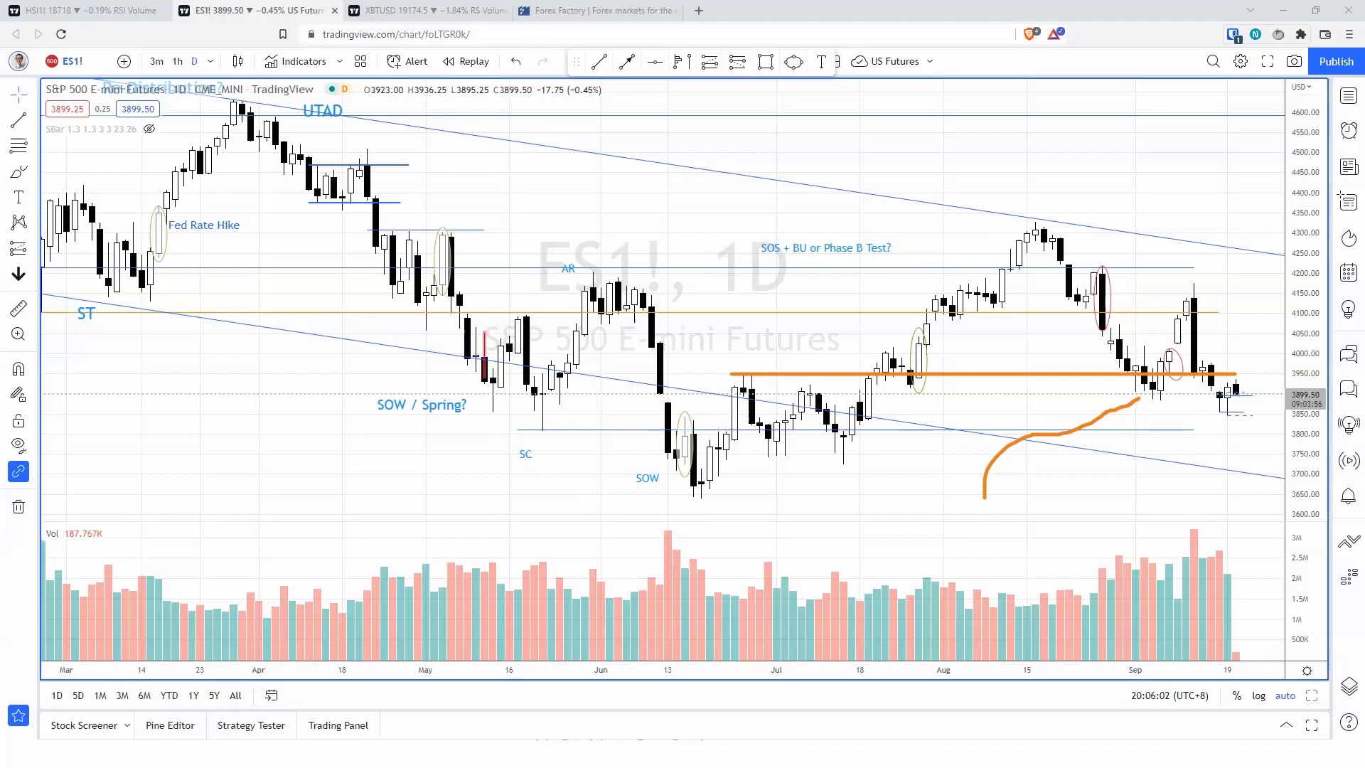
key("ctrl+z")
left_click_drag(1143, 396, 1282, 397)
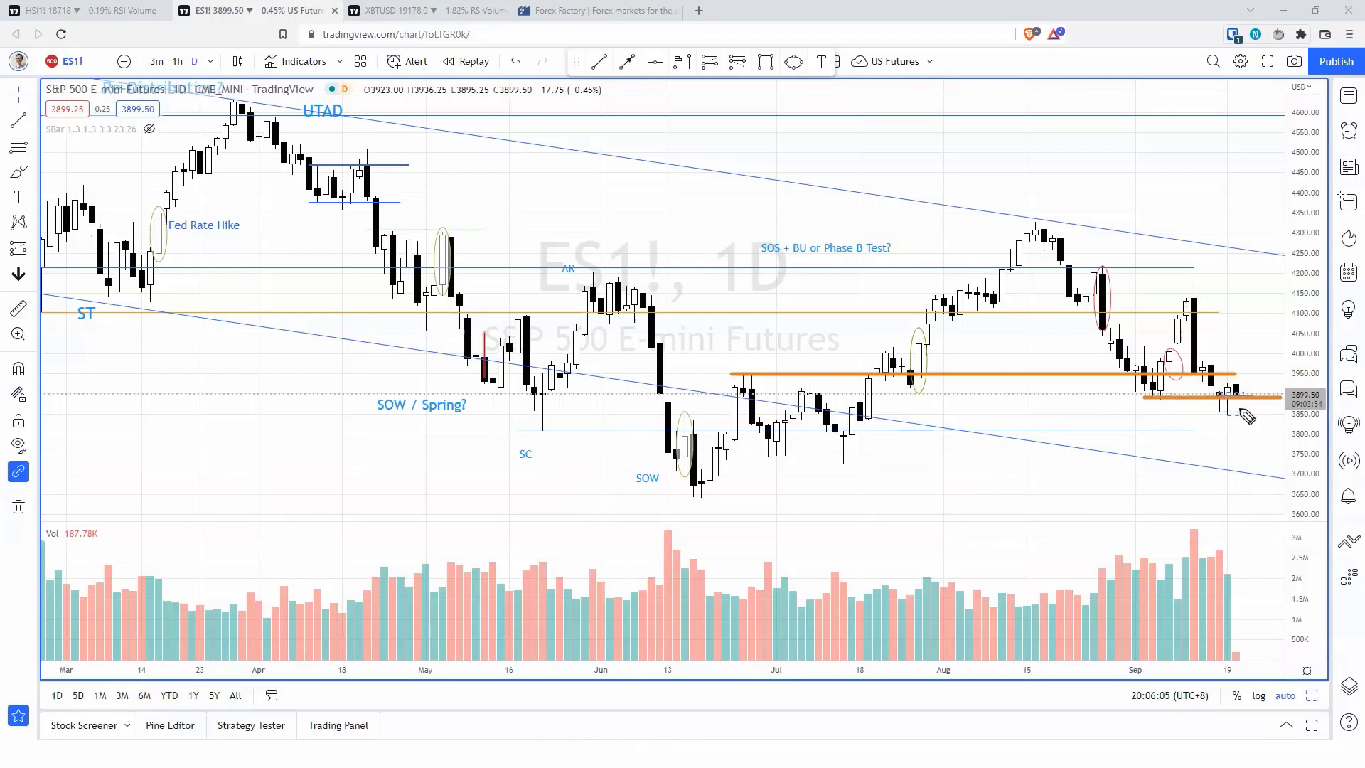
- Draw arrows up to the early-September and latest lows and a curved arrow over their volume bars, and clear all marks
left_click_drag(1147, 448, 1167, 413)
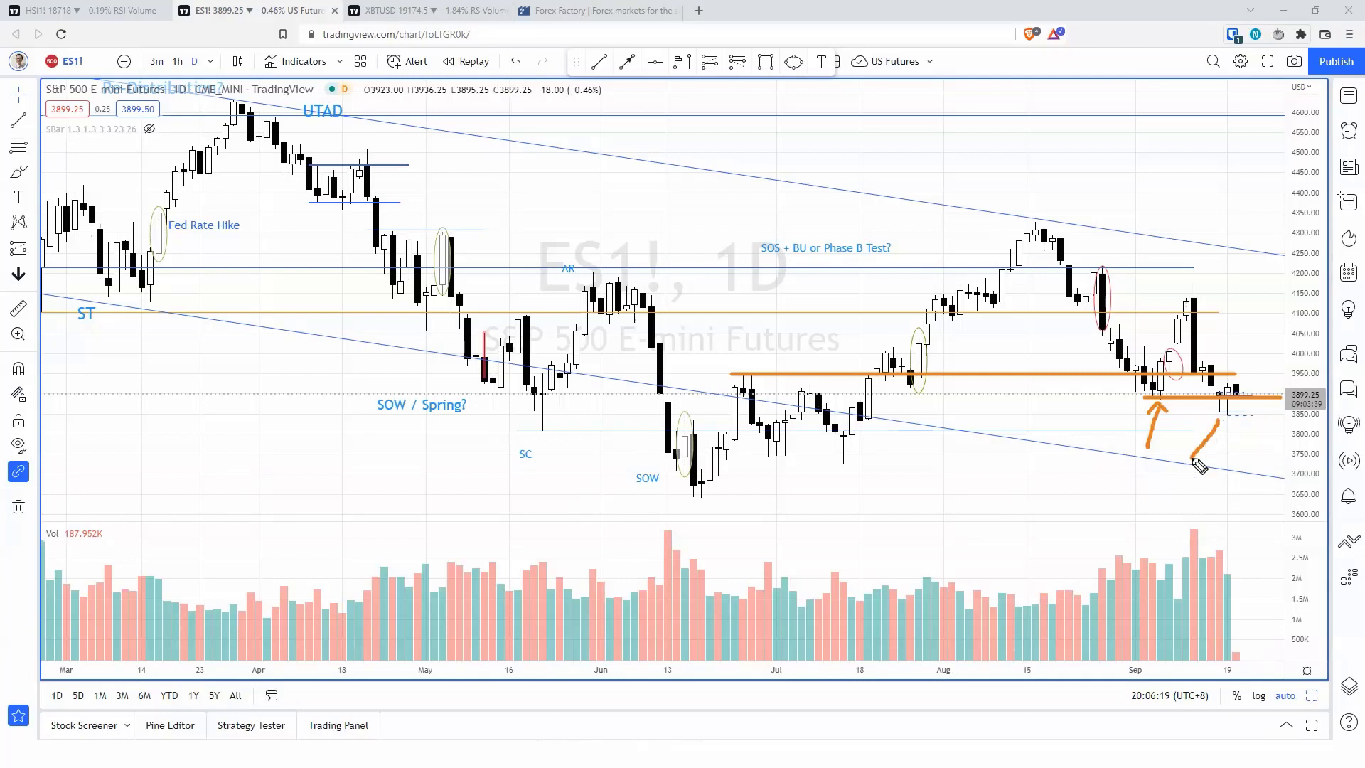
mouse_move(1191, 459)
left_mouse_down()
mouse_move(1218, 421)
mouse_move(1223, 434)
left_mouse_up()
mouse_move(1213, 529)
left_mouse_down()
mouse_move(1224, 549)
mouse_move(1180, 526)
mouse_move(1136, 556)
left_mouse_up()
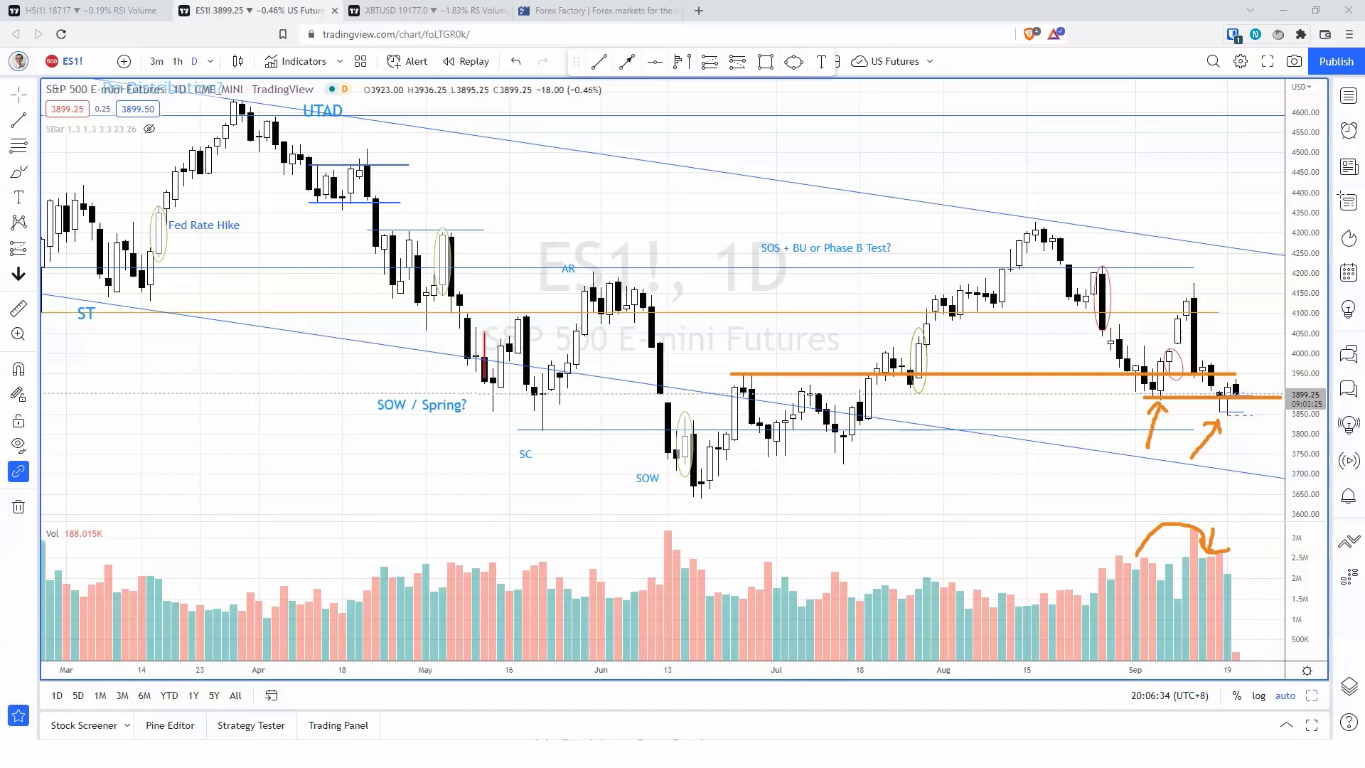
key("Escape")
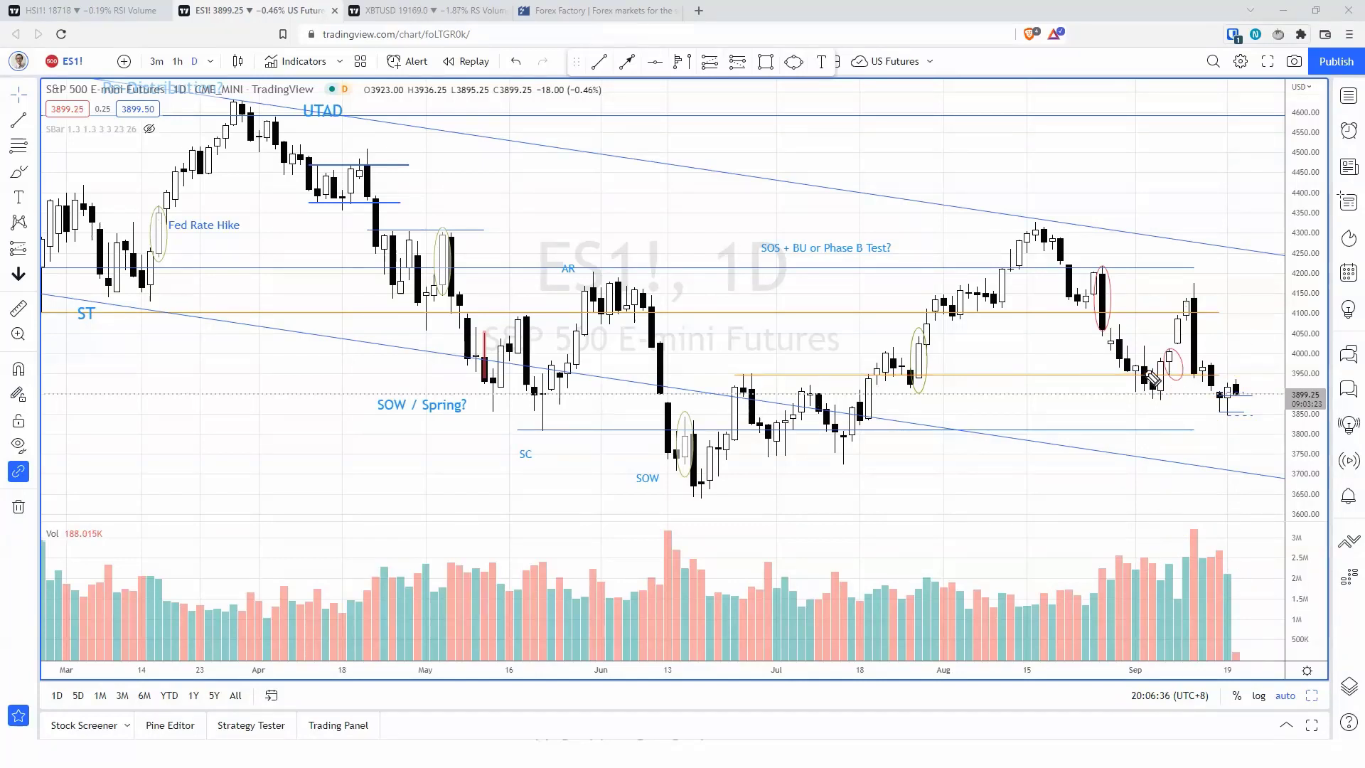
- Mark both September lows with arrows, trace the mid-September decline, add a rising stroke over its volume bars, and clear the marks
mouse_move(1133, 402)
left_mouse_down()
mouse_move(1131, 445)
mouse_move(1131, 402)
mouse_move(1141, 410)
left_mouse_up()
left_click_drag(1193, 368, 1216, 398)
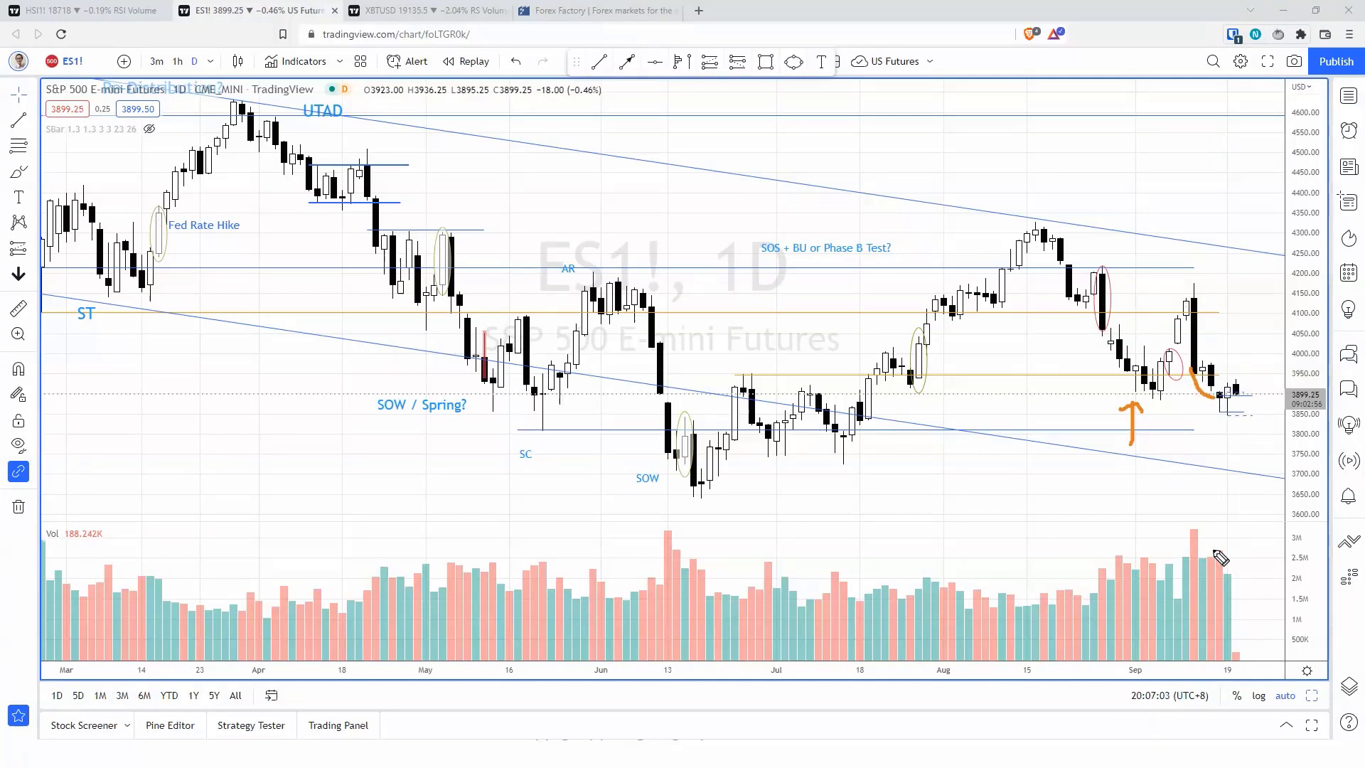
left_click_drag(1201, 554, 1224, 542)
mouse_move(1219, 426)
left_mouse_down()
mouse_move(1218, 455)
mouse_move(1222, 432)
left_mouse_up()
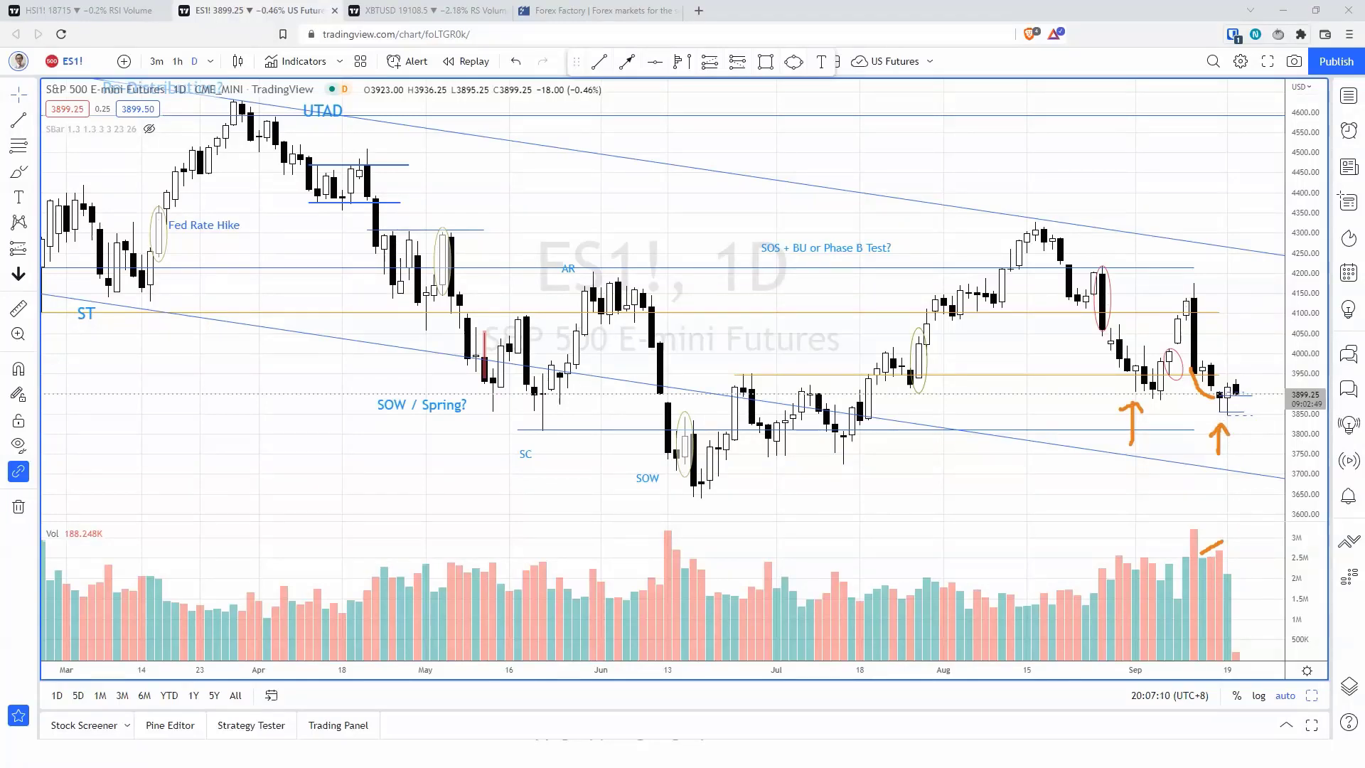
key("e")
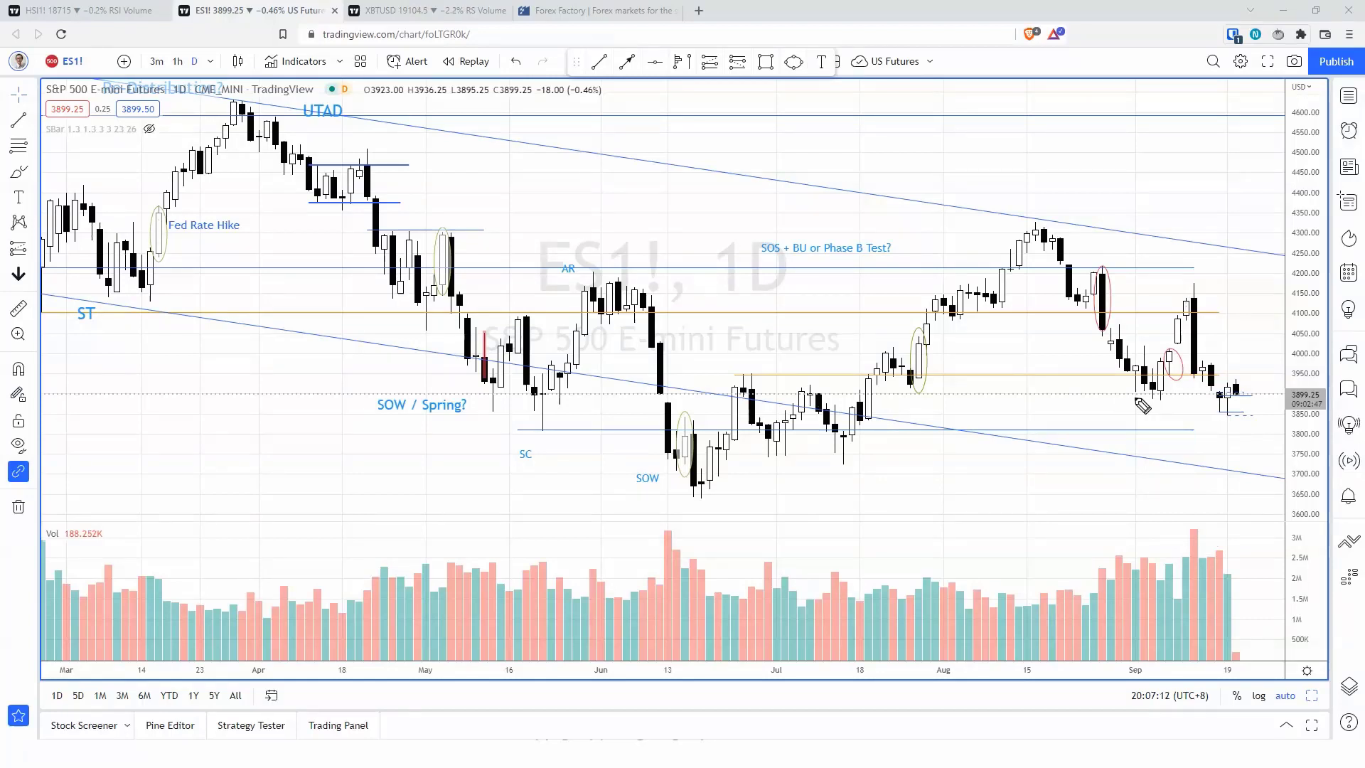
- Draw a horizontal support line at about 3890 from the early-September lows past the latest bars
left_click_drag(1134, 400, 1266, 400)
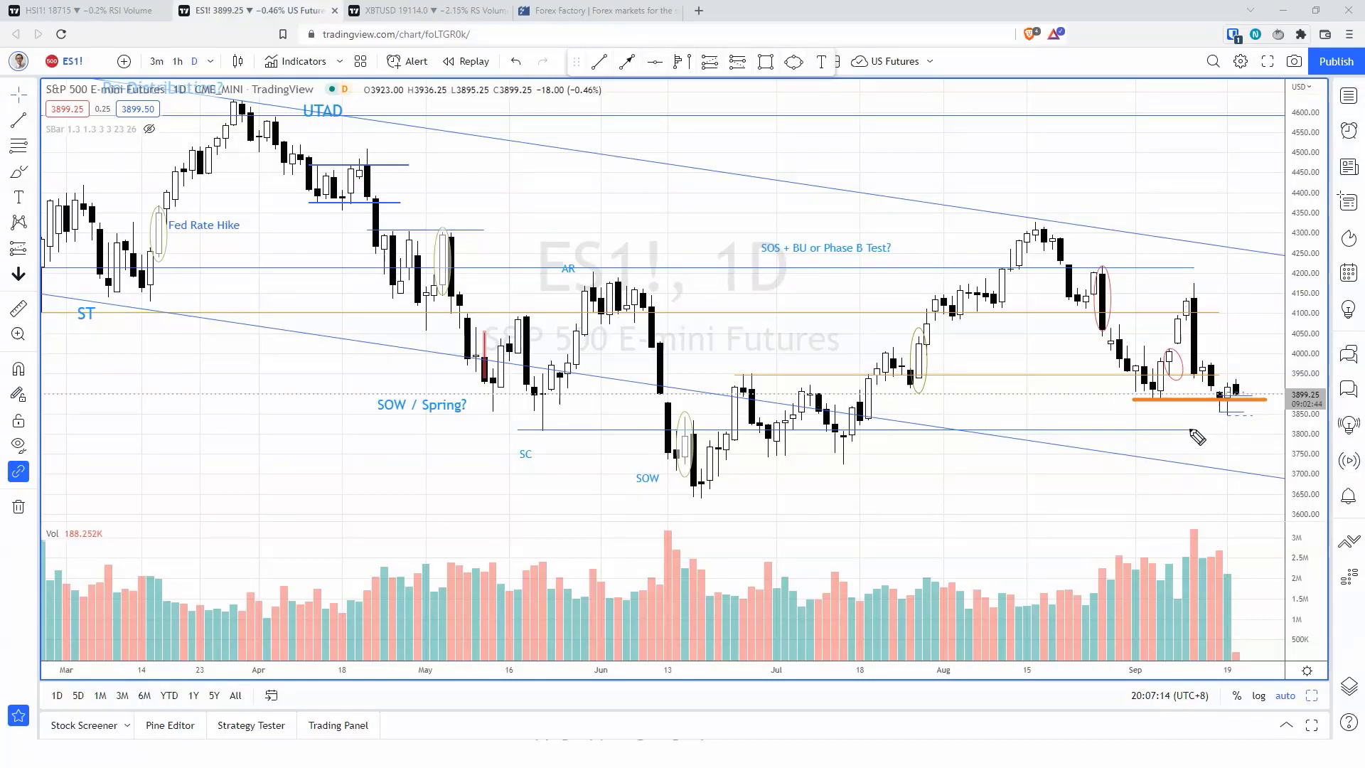
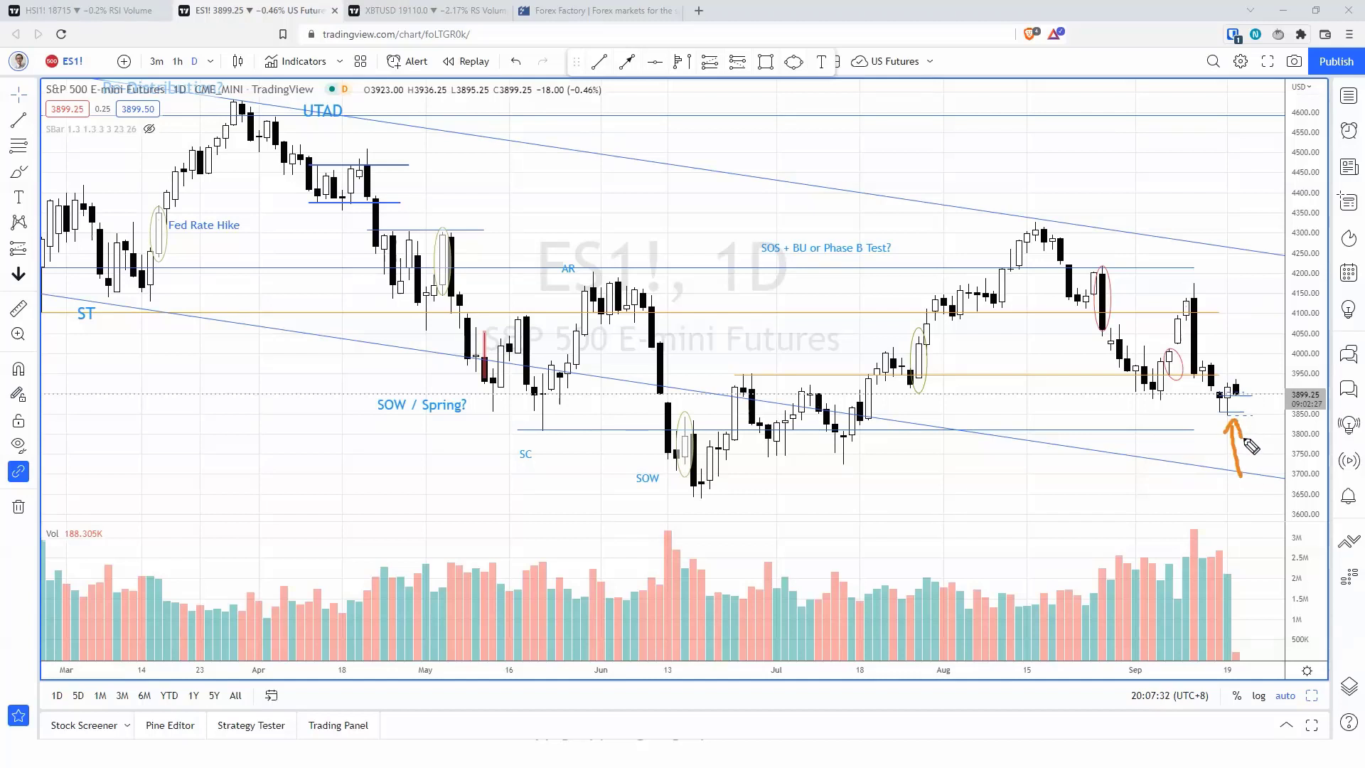
- Join the early-September and latest lows with a curved double arrow, clear it, make short marks around both areas, and clear them
mouse_move(1229, 422)
left_mouse_down()
mouse_move(1179, 429)
mouse_move(1165, 406)
mouse_move(1200, 421)
left_mouse_up()
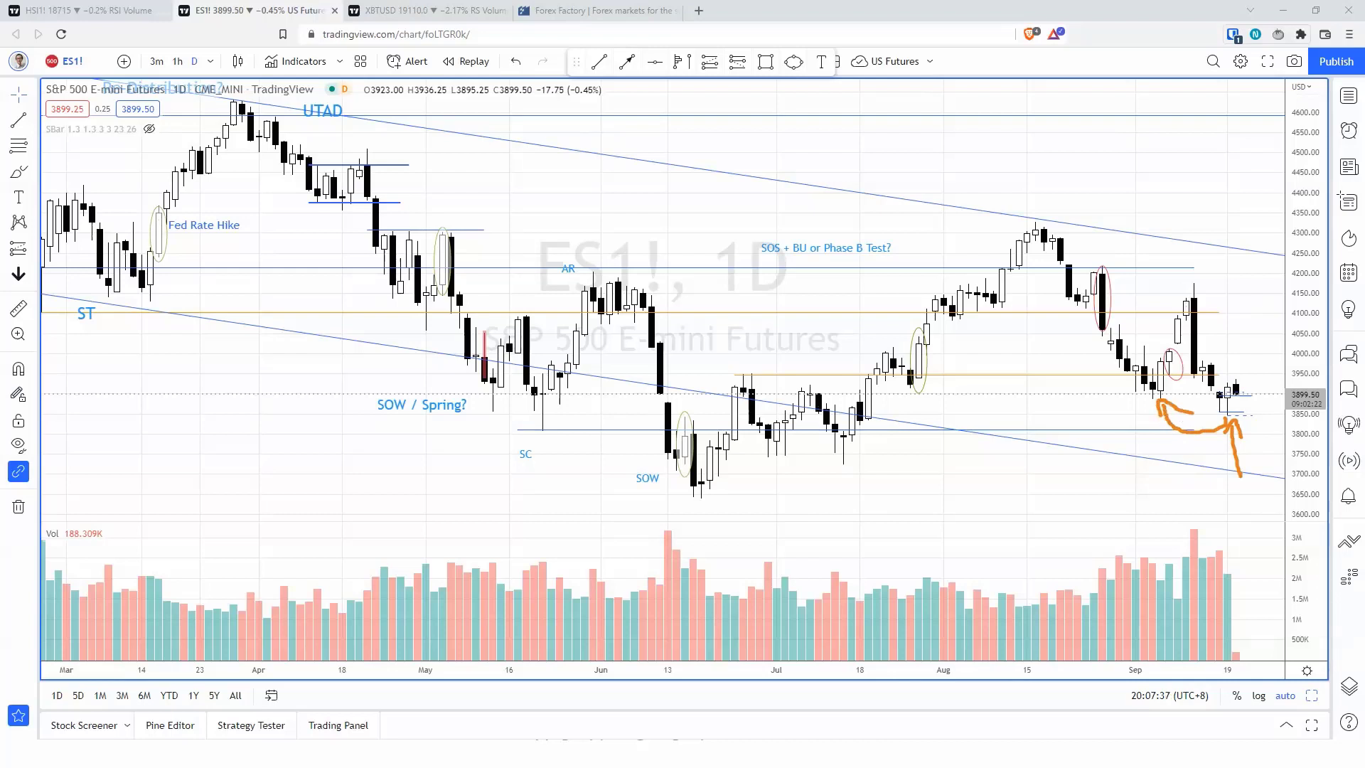
key("e")
left_click_drag(1223, 418, 1222, 437)
left_click_drag(1131, 401, 1126, 415)
mouse_move(1145, 284)
left_mouse_down()
mouse_move(1140, 341)
mouse_move(1151, 332)
left_mouse_up()
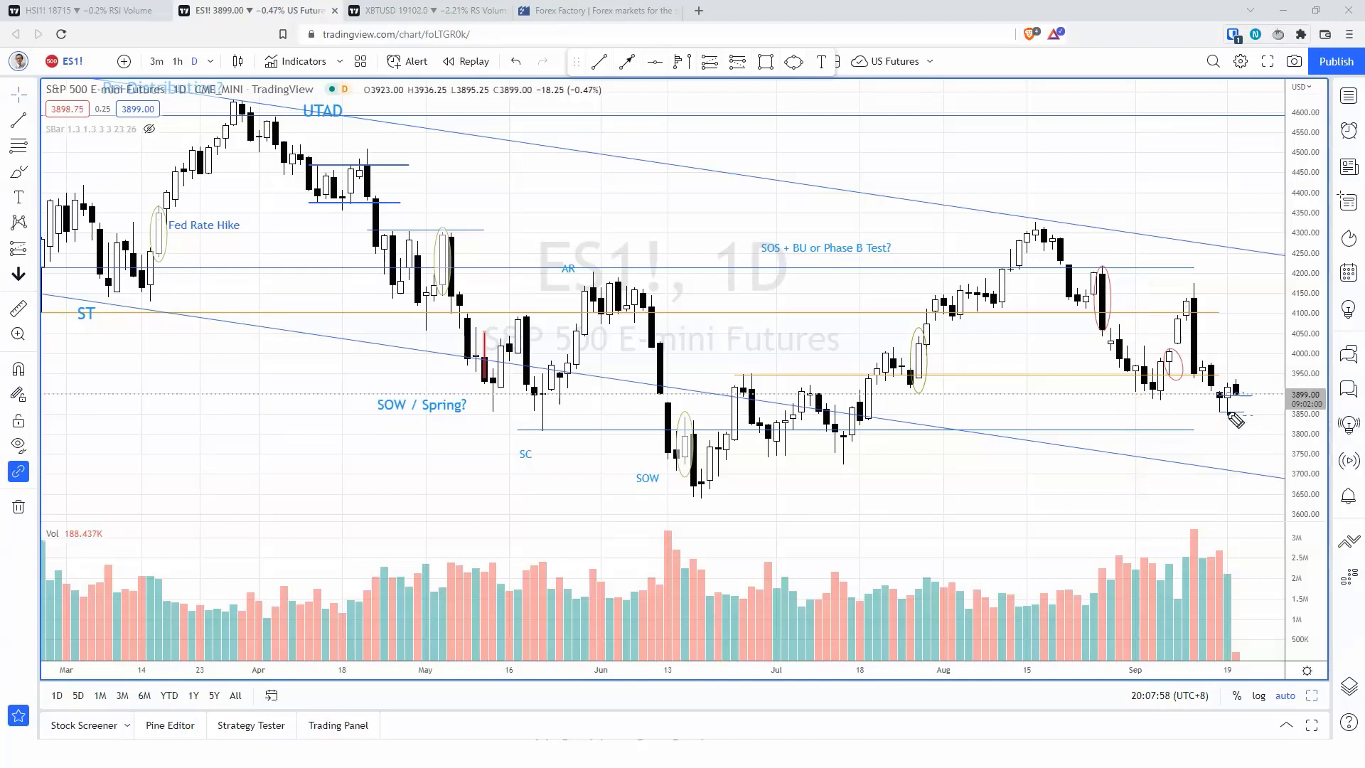
- Trace the latest bars down to the recent low, mark the early-September bars and their low, and clear all marks
left_click(1221, 411)
mouse_move(1226, 384)
left_mouse_down()
mouse_move(1220, 444)
mouse_move(1230, 426)
left_mouse_up()
left_click_drag(1224, 421, 1216, 430)
left_click_drag(1224, 384, 1226, 416)
mouse_move(1134, 345)
left_mouse_down()
mouse_move(1148, 331)
mouse_move(1172, 348)
mouse_move(1139, 369)
mouse_move(1166, 368)
mouse_move(1141, 357)
left_mouse_up()
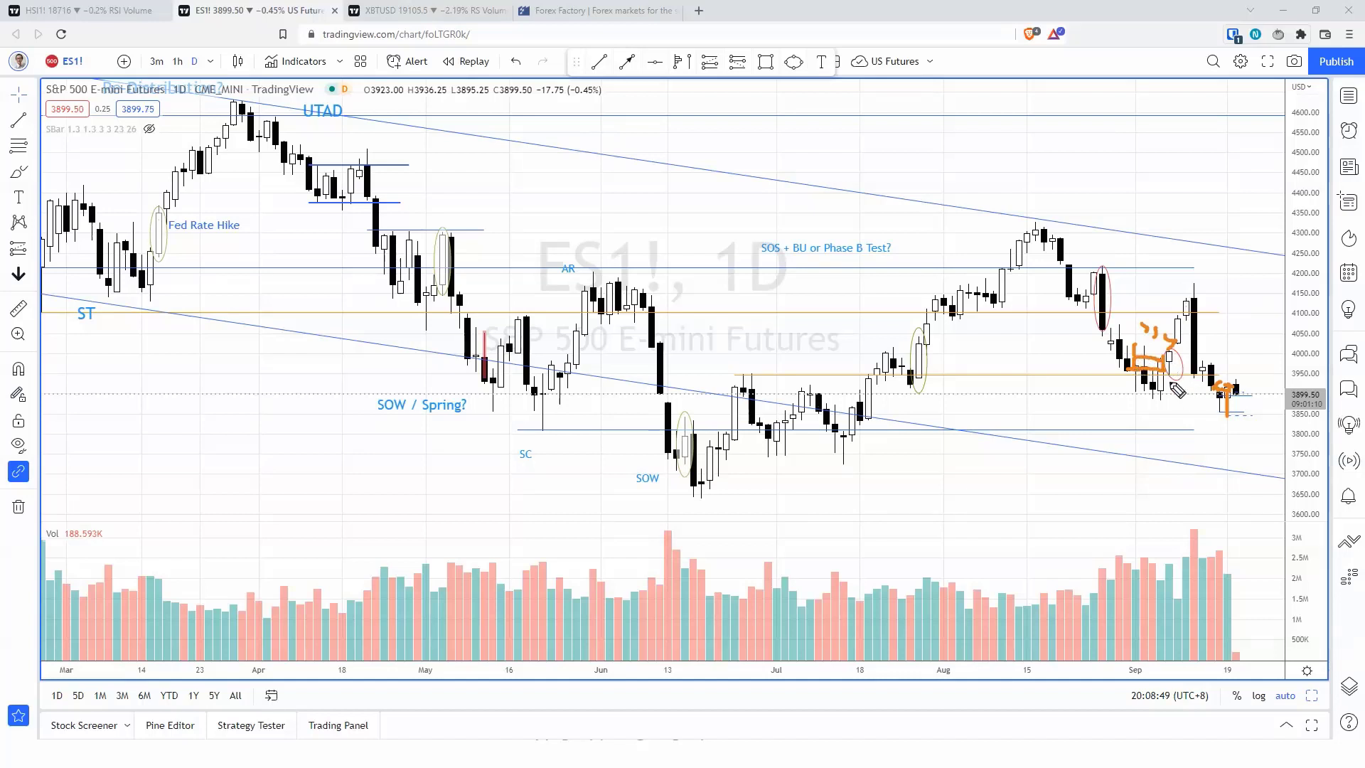
left_click_drag(1160, 371, 1160, 400)
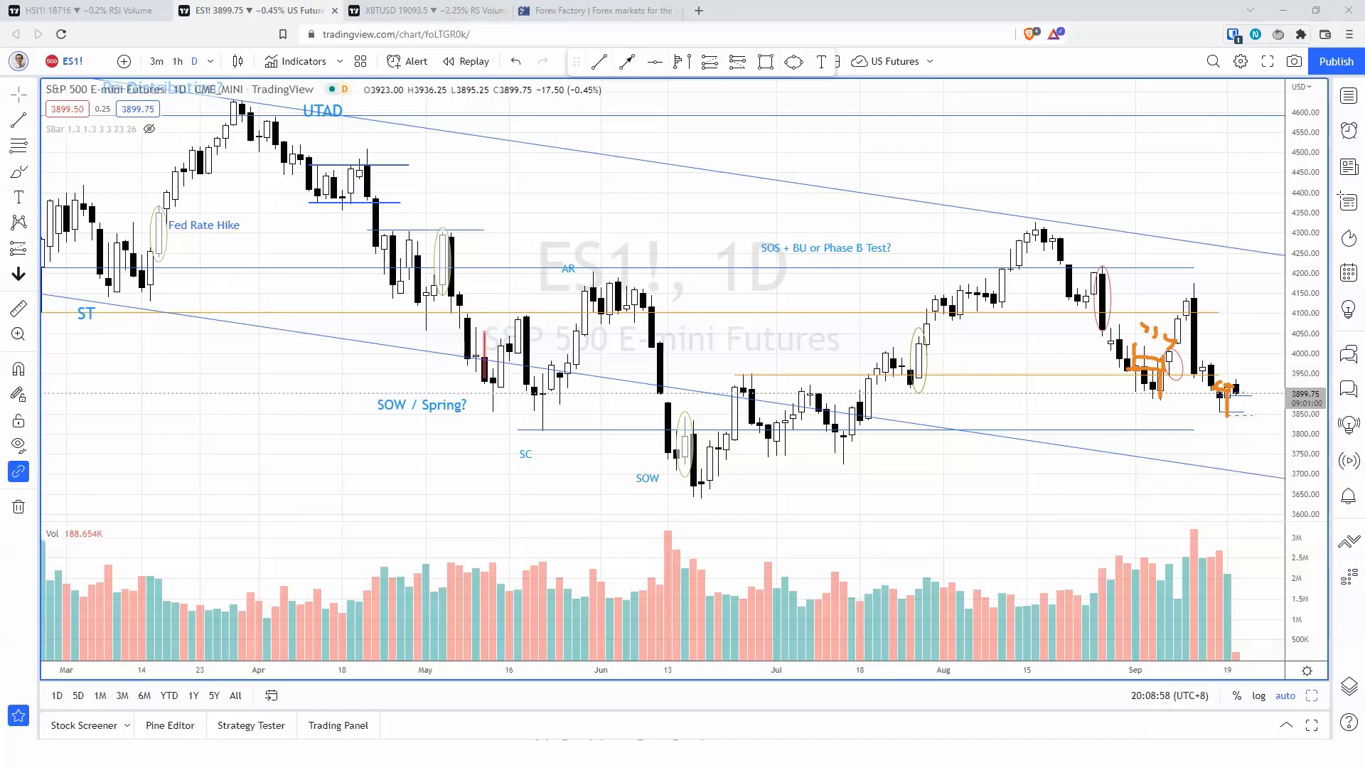
key("Delete")
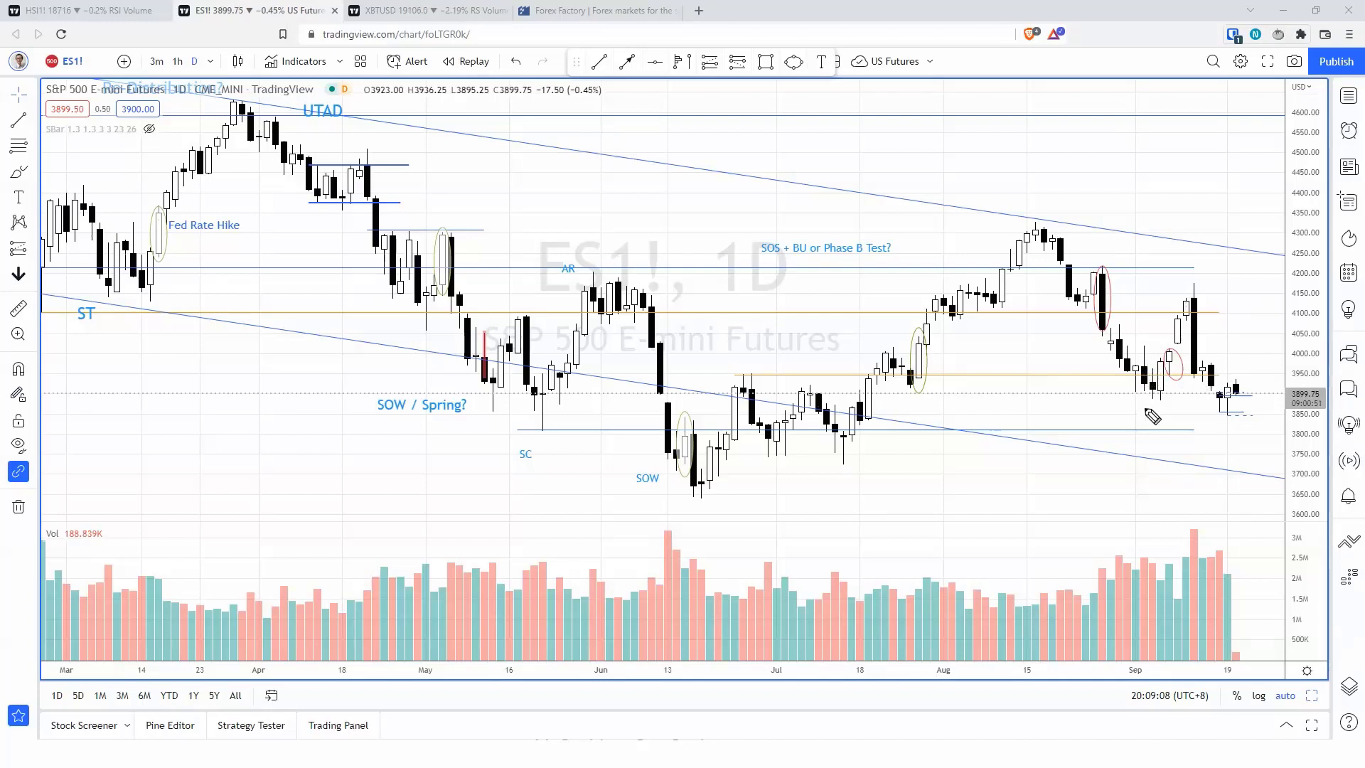
- Mark the early-September bars and recent lows, clear those strokes, and trace the red-circled early-September bar and the latest bar
mouse_move(1138, 356)
left_mouse_down()
mouse_move(1159, 396)
mouse_move(1142, 390)
left_mouse_up()
mouse_move(1233, 414)
left_mouse_down()
mouse_move(1233, 434)
mouse_move(1212, 440)
mouse_move(1163, 400)
mouse_move(1177, 404)
mouse_move(1158, 442)
mouse_move(1167, 411)
left_mouse_up()
mouse_move(1166, 326)
left_mouse_down()
mouse_move(1166, 349)
mouse_move(1253, 372)
left_mouse_up()
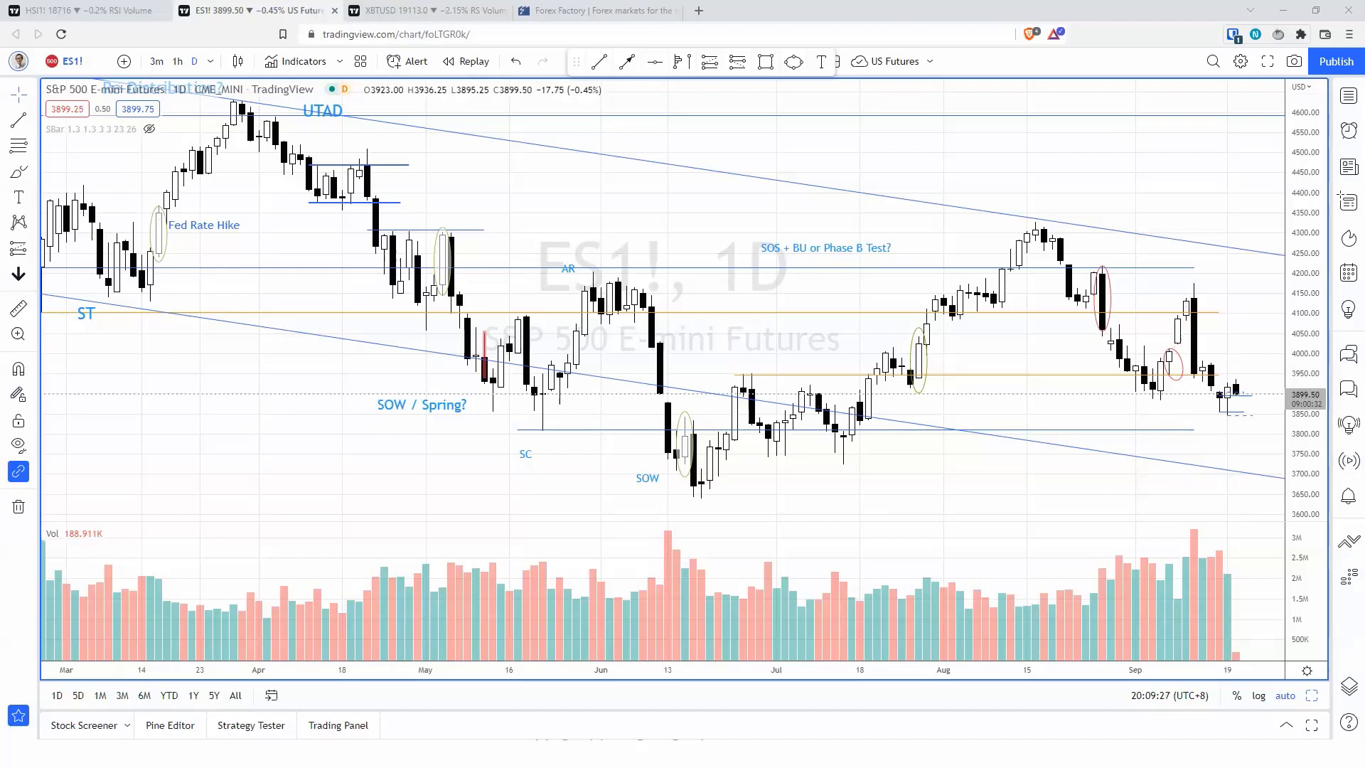
scroll(1061, 357, "up", 5)
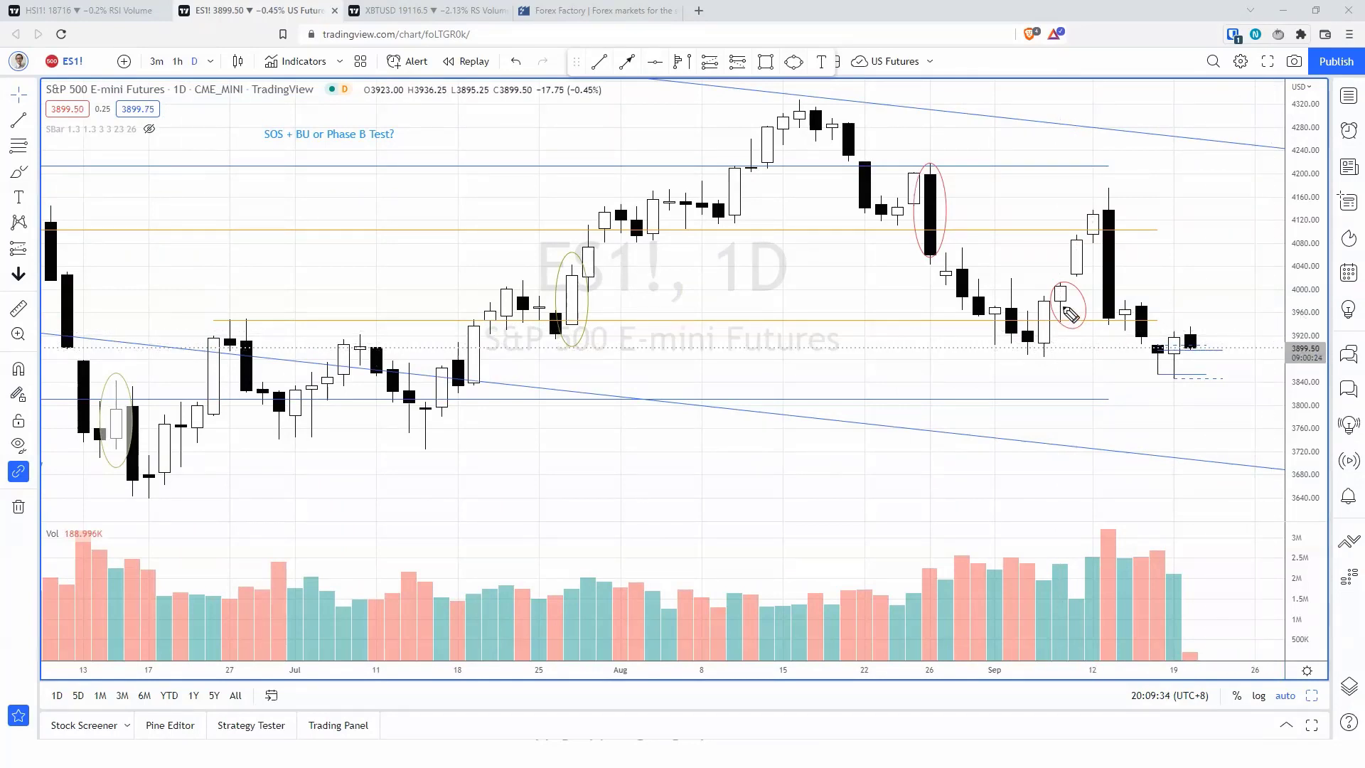
left_click_drag(1059, 328, 1065, 288)
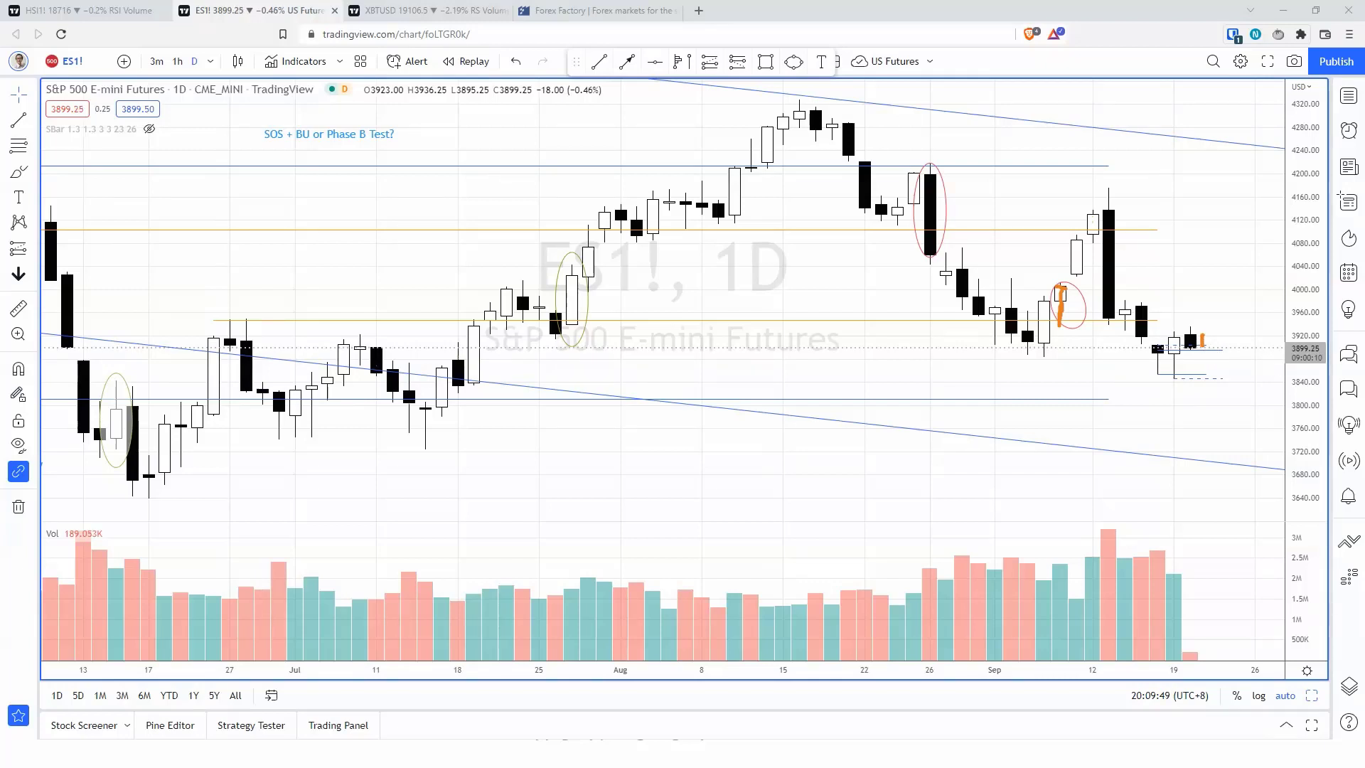
- Switch to the 1-hour interval and draw horizontal lines at about 3853 and 3902 bounding the latest trading range
left_click(179, 63)
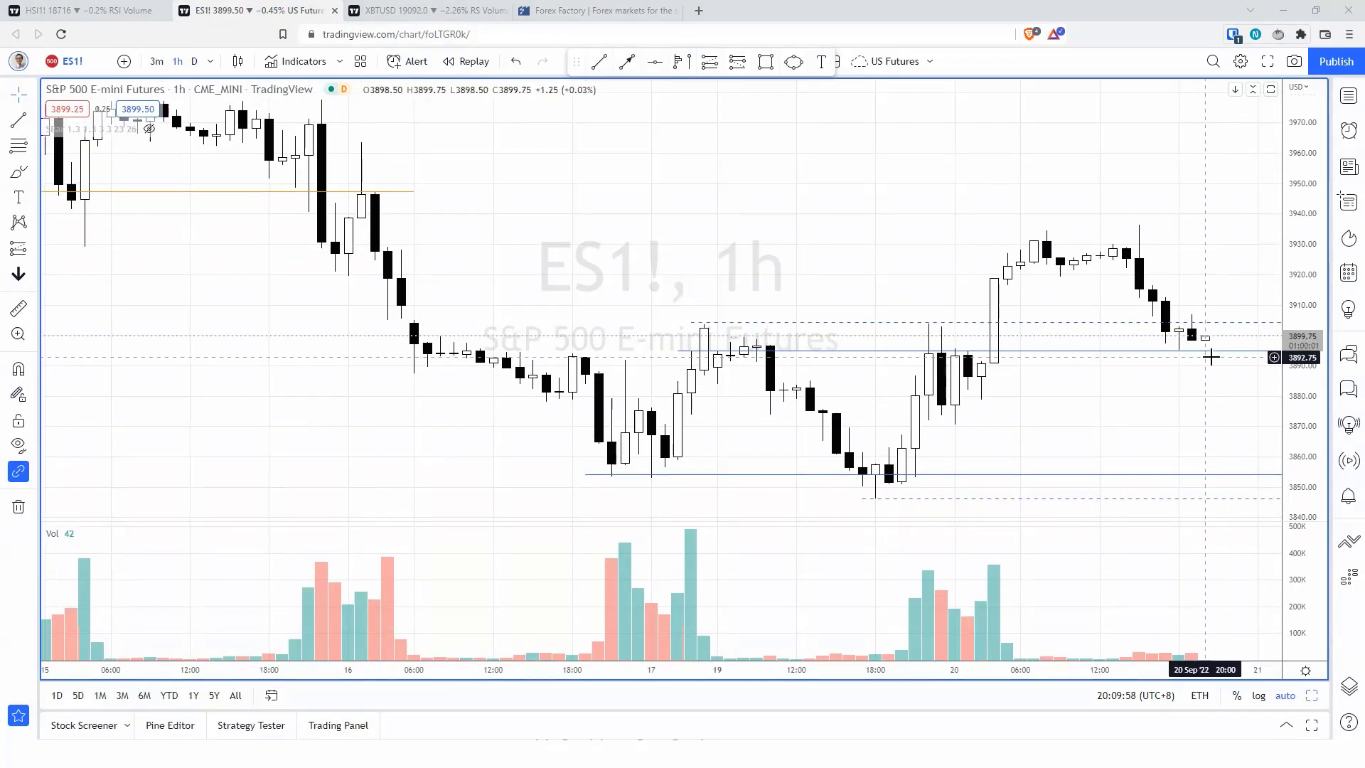
scroll(1211, 357, "down", 3)
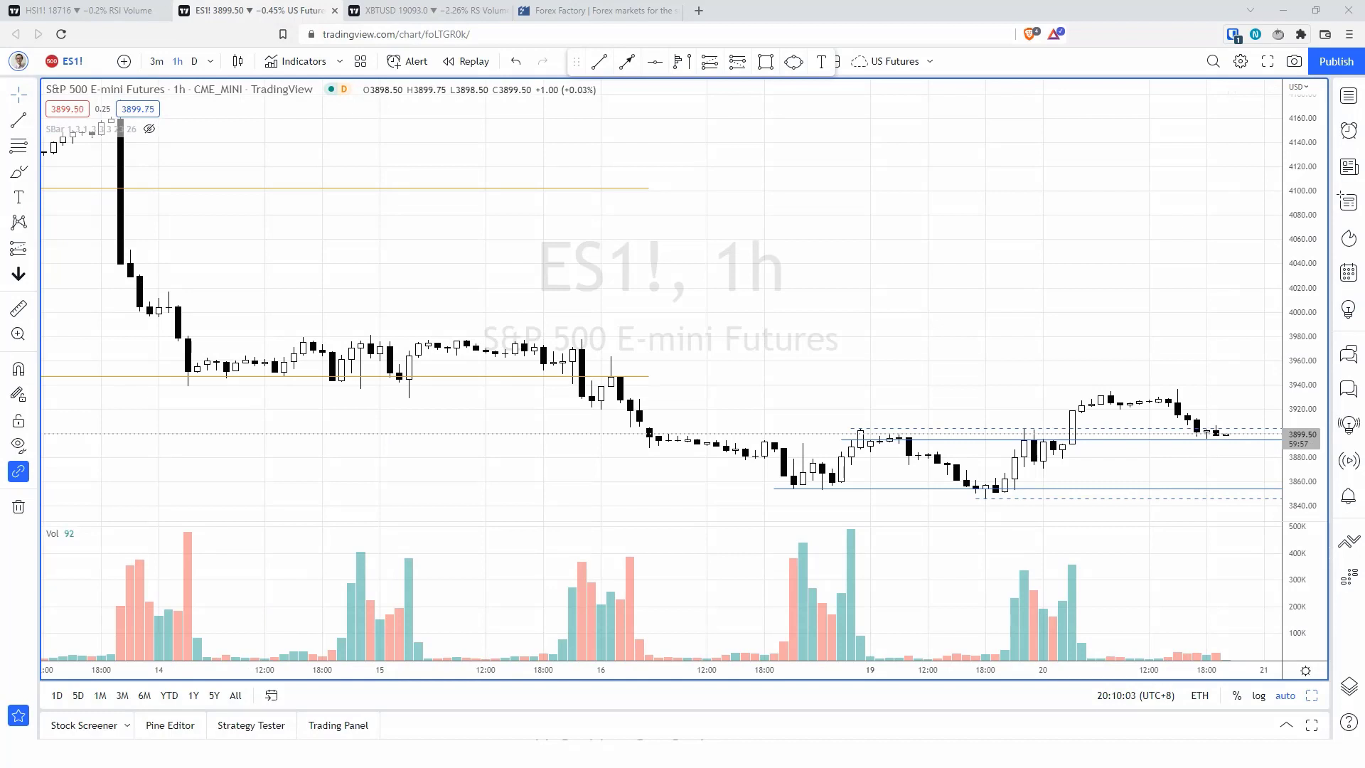
left_click_drag(778, 489, 1283, 490)
left_click_drag(851, 431, 1283, 431)
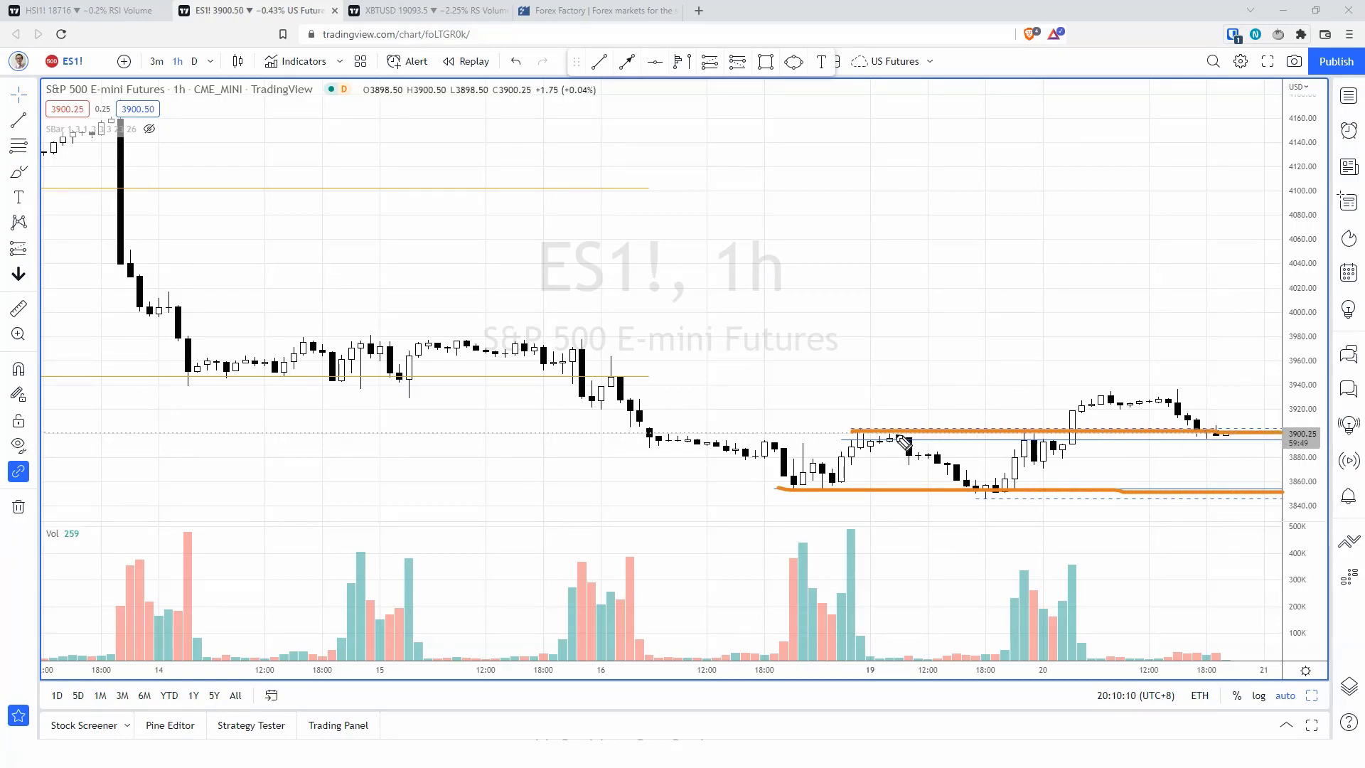
- Draw a level at about 3890, point an arrow at the 20 September breakout bar, trace the rise and pullback, and clear the marks
left_click_drag(1023, 445, 1255, 449)
mouse_move(975, 284)
left_mouse_down()
mouse_move(1029, 330)
mouse_move(1066, 396)
mouse_move(1051, 391)
mouse_move(1082, 397)
left_mouse_up()
mouse_move(1021, 480)
left_mouse_down()
mouse_move(1114, 396)
mouse_move(1176, 400)
mouse_move(1214, 431)
left_mouse_up()
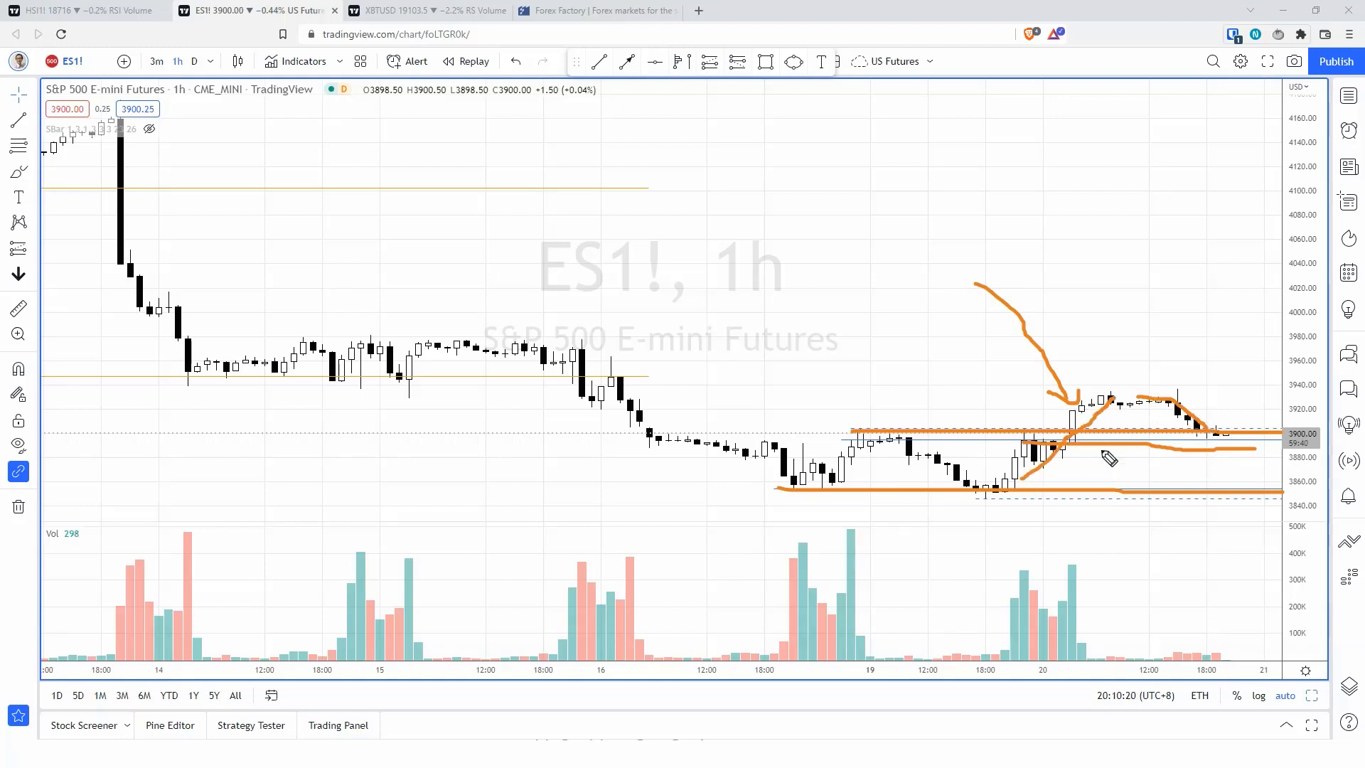
mouse_move(1087, 448)
left_mouse_down()
mouse_move(1090, 488)
mouse_move(1081, 437)
mouse_move(1108, 455)
mouse_move(1299, 443)
left_mouse_up()
key("ctrl+shift+7")
- Outline a support zone at about 3895 to 3905 after the breakout, replace it with one line at about 3890, and undo that line
left_click_drag(1070, 424, 1276, 426)
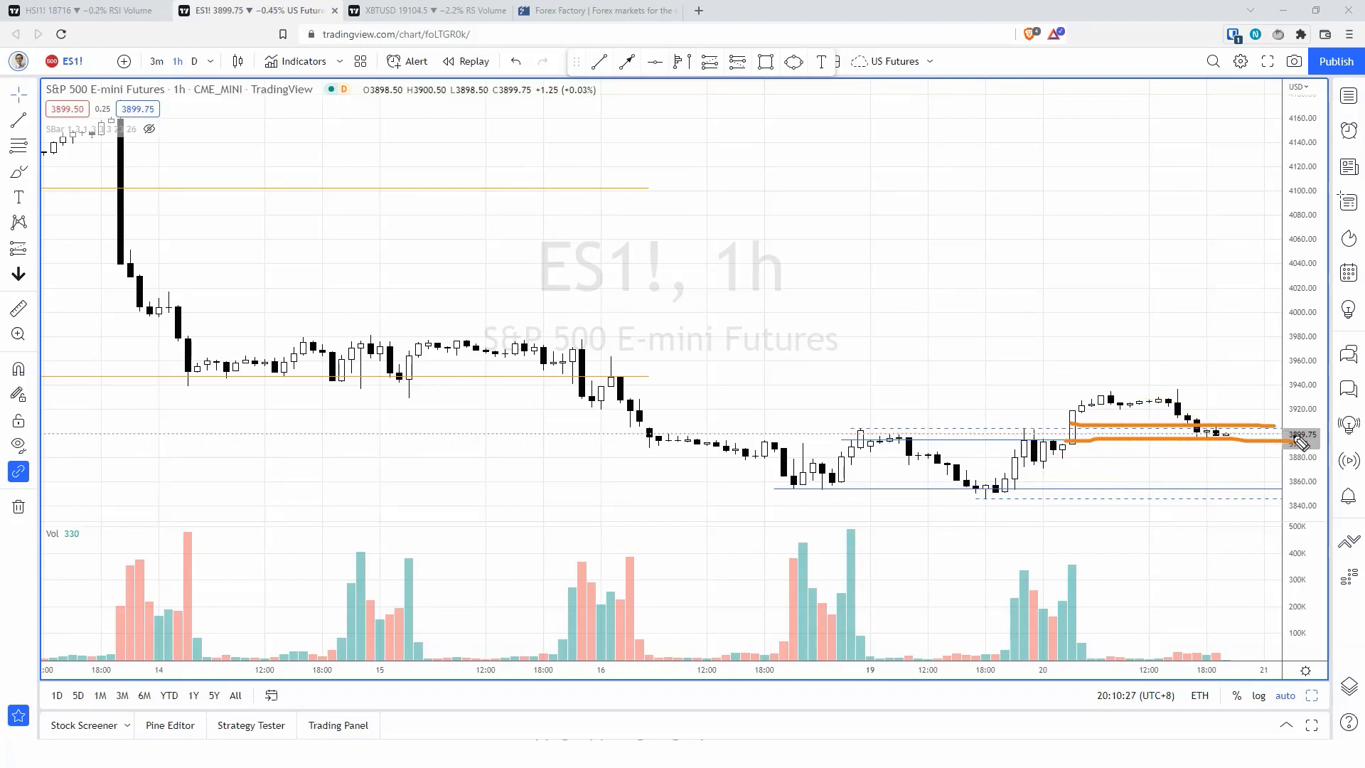
key("e")
left_click_drag(1070, 443, 1280, 452)
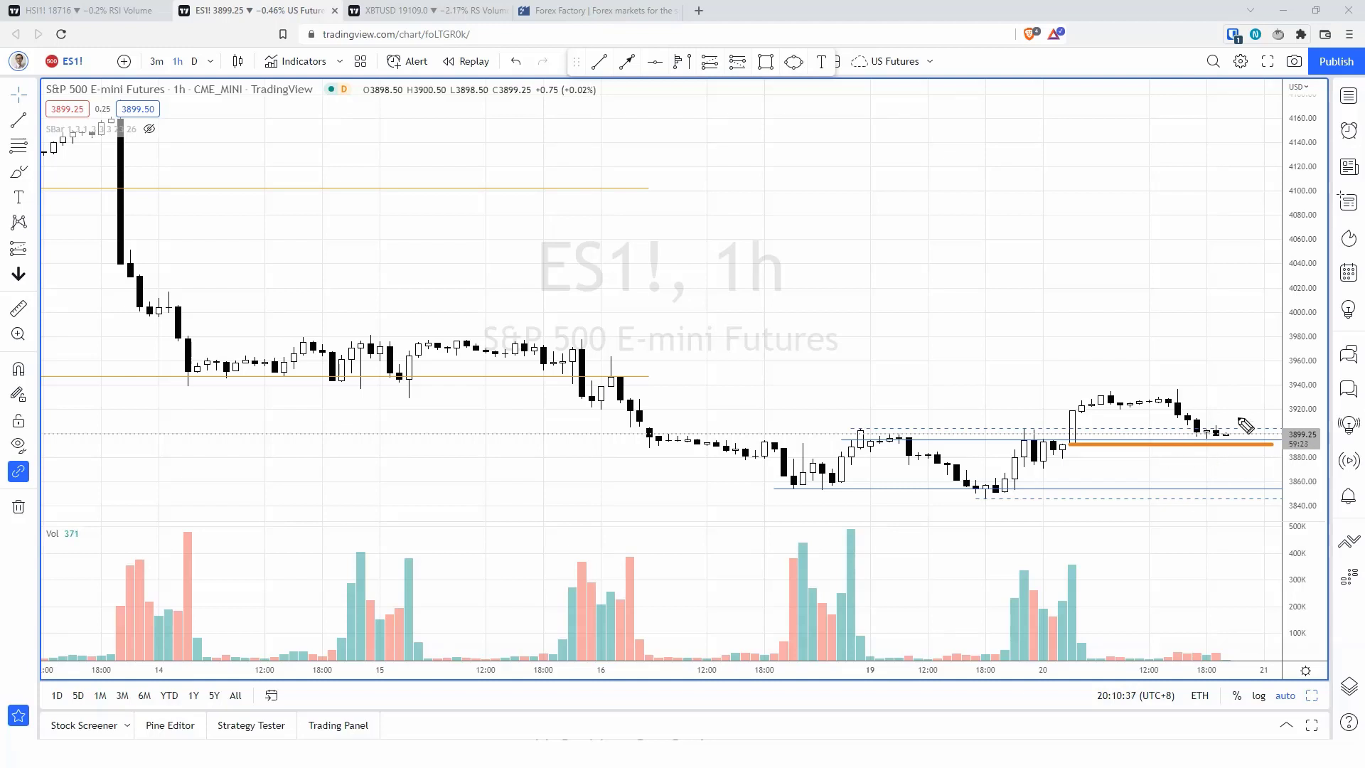
key("ctrl+z")
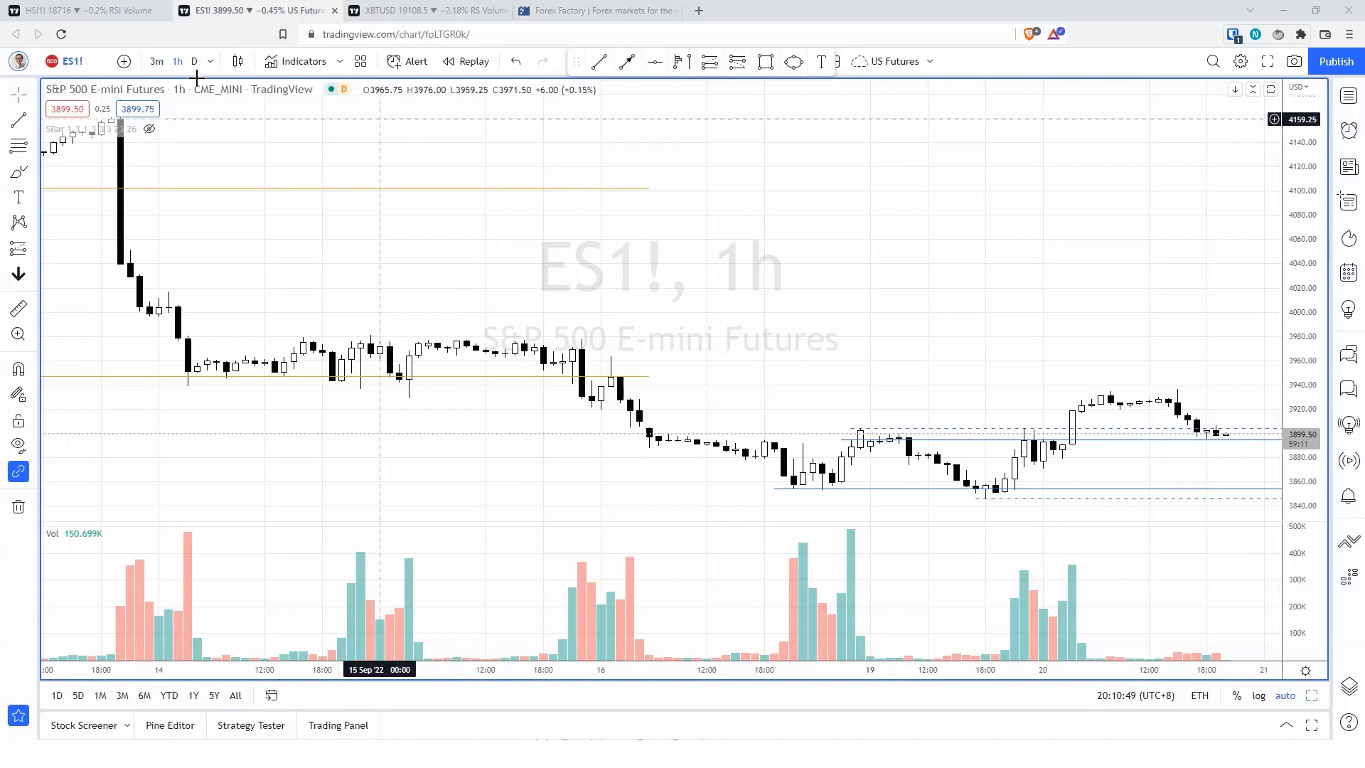
- Switch to the 3-minute interval, bound the latest range with lines at about 3905 and 3897, sketch an upward path, and clear the marks
left_click(156, 61)
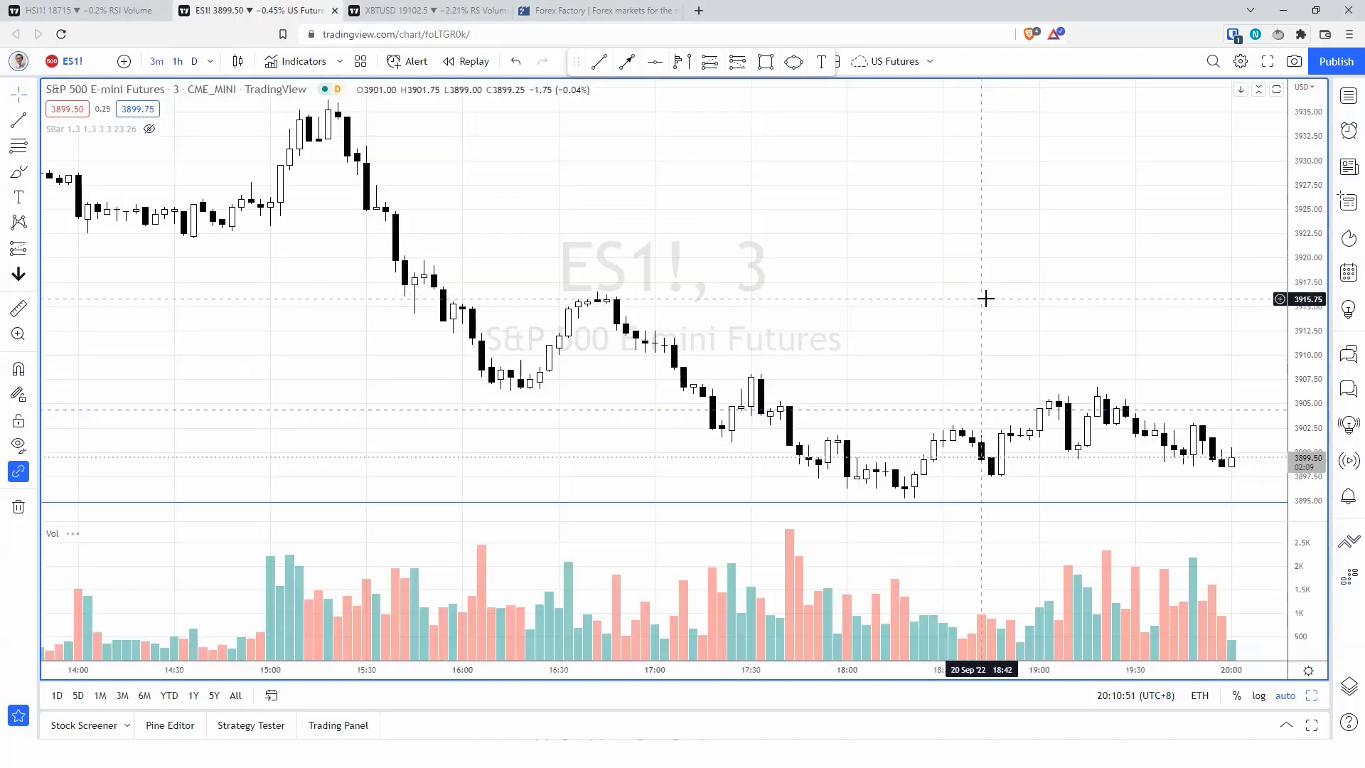
scroll(983, 295, "down", 5)
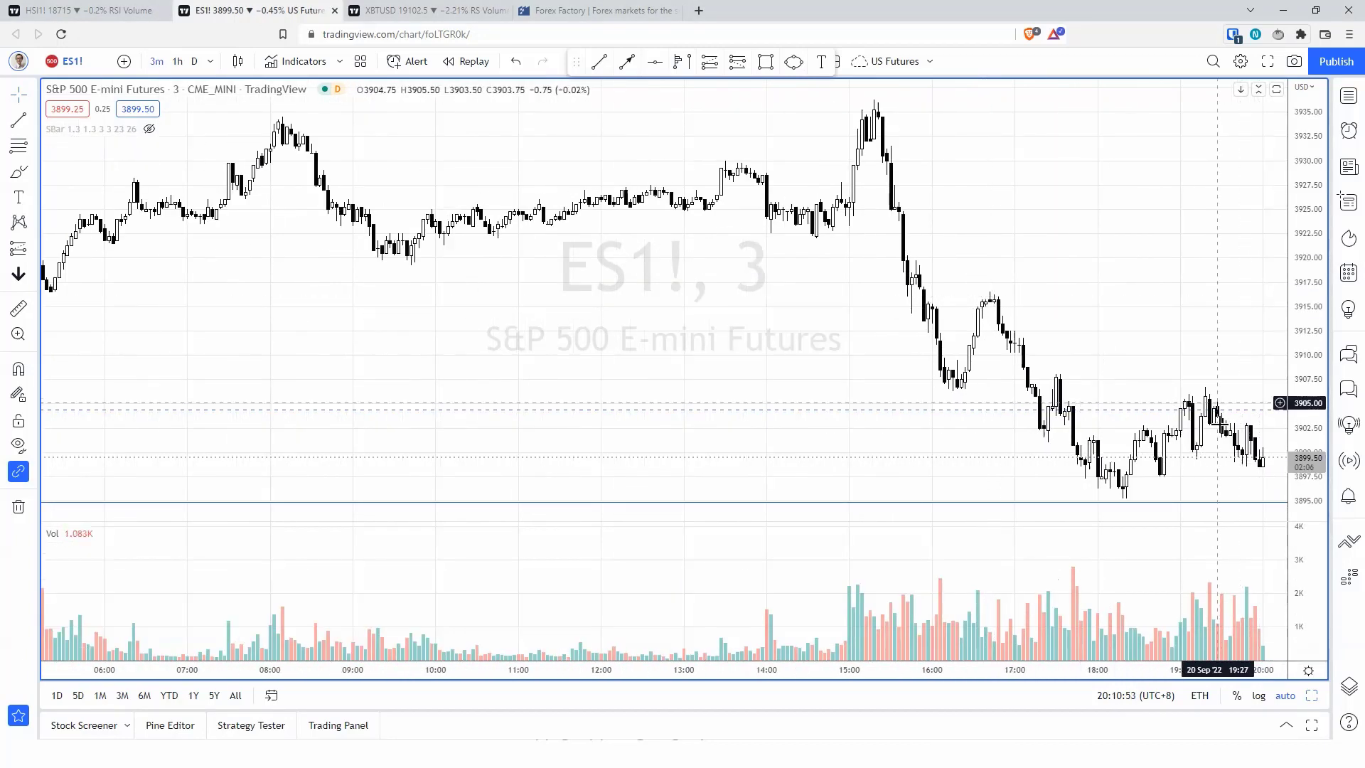
left_click_drag(1136, 396, 1312, 398)
left_click_drag(1097, 485, 1277, 479)
mouse_move(1270, 379)
left_mouse_down()
mouse_move(1272, 414)
mouse_move(1257, 377)
mouse_move(1282, 373)
mouse_move(1294, 263)
left_mouse_up()
left_click(1283, 378)
key("Escape")
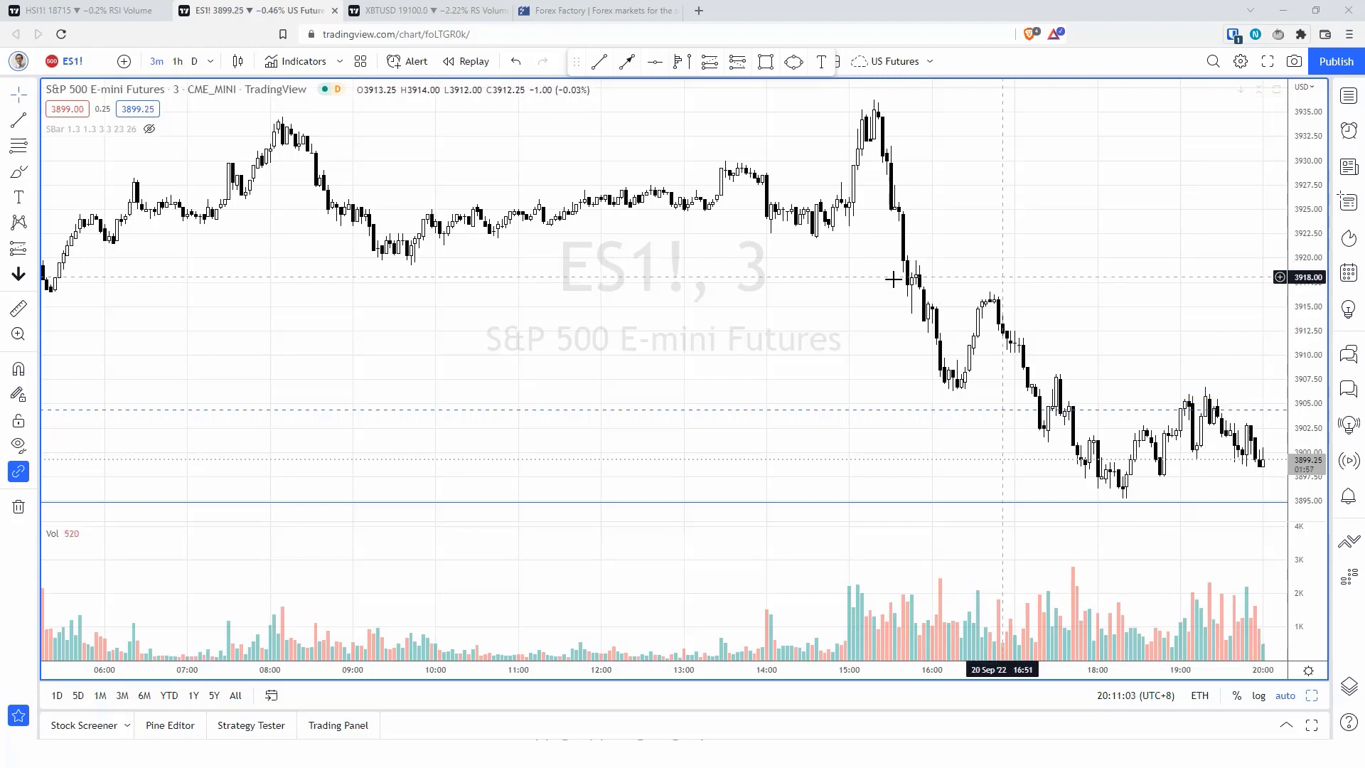
- Return to the 1-hour interval, project a drop from the latest price to about 3860, underline the latest swing low, and clear the marks
left_click(179, 62)
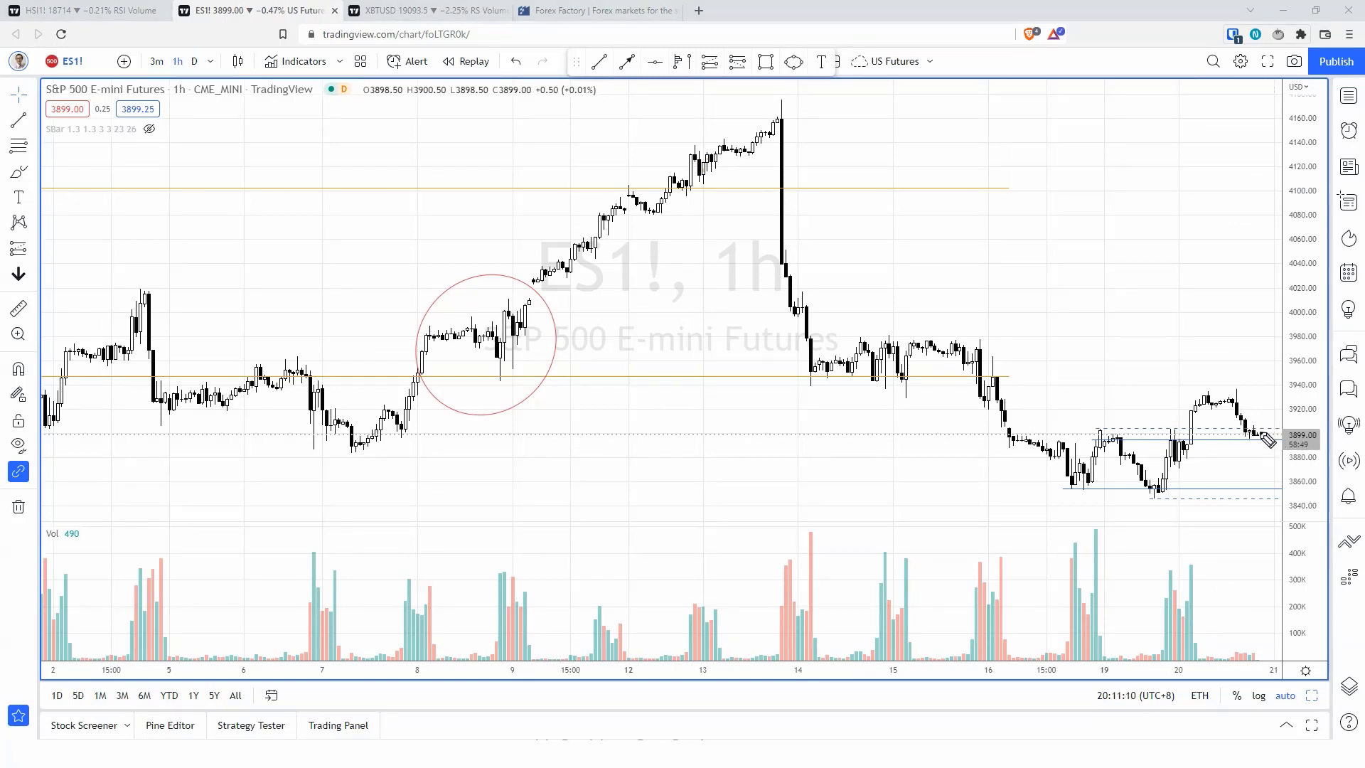
left_click_drag(1267, 431, 1280, 482)
left_click_drag(1132, 481, 1196, 491)
key("ctrl+shift+7")
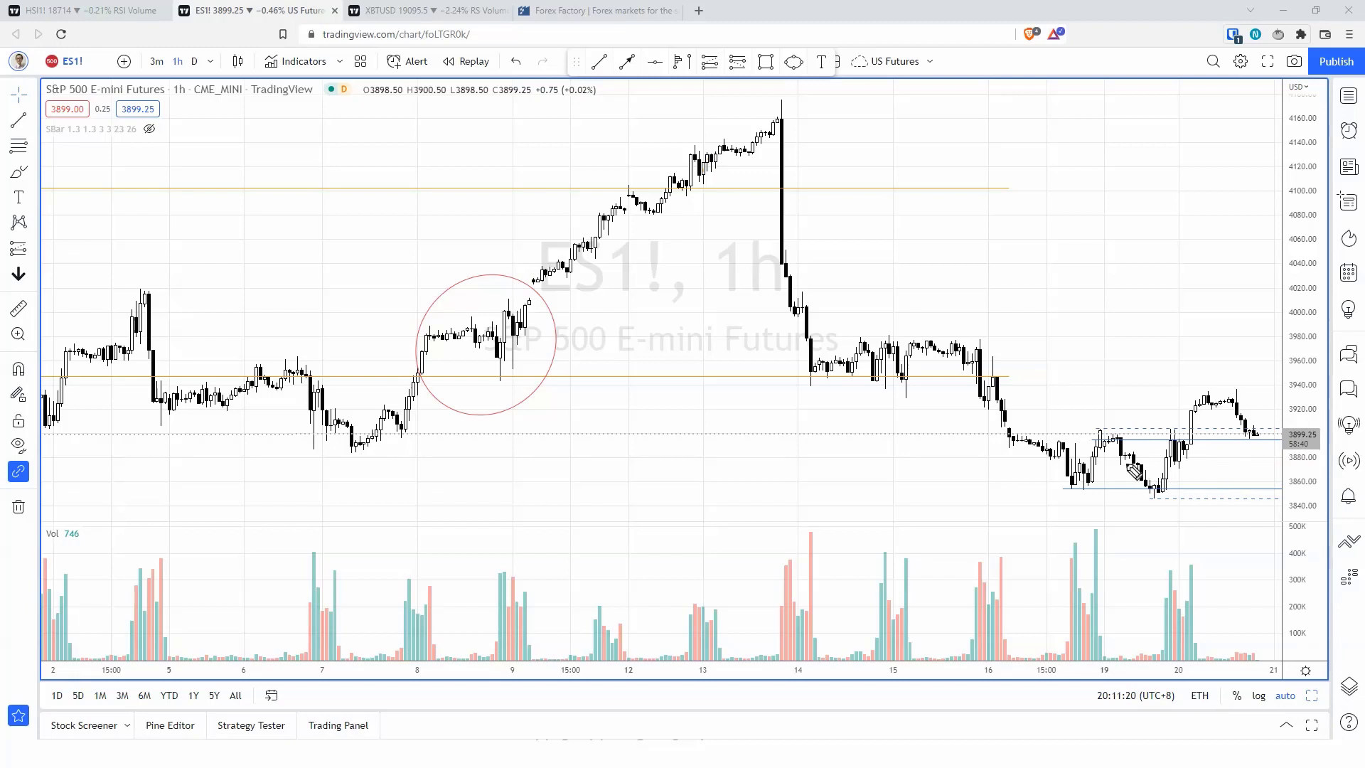
- Trace the rally from the latest swing low, underline that low, mark the following high, and clear the marks
mouse_move(1159, 492)
left_mouse_down()
mouse_move(1194, 413)
mouse_move(1180, 410)
left_mouse_up()
left_click_drag(1135, 496, 1192, 489)
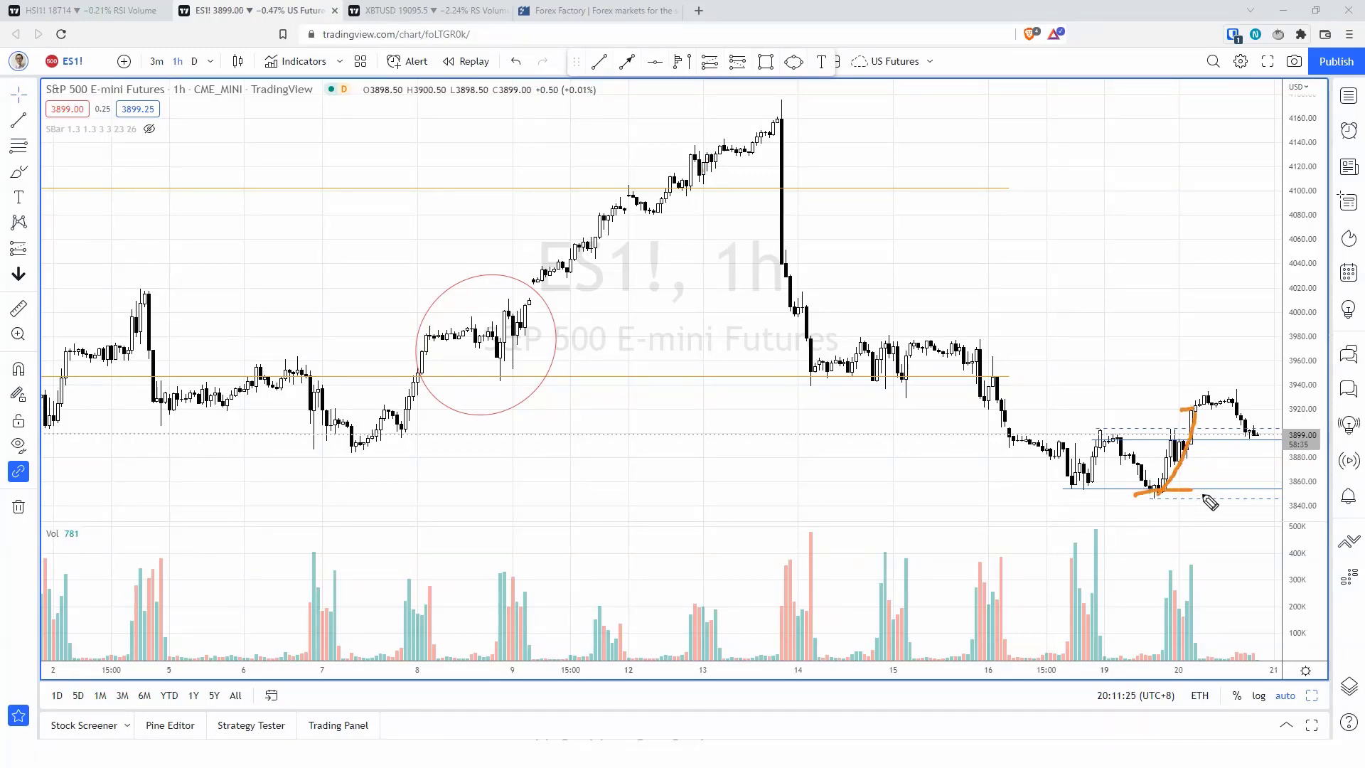
left_click_drag(1231, 396, 1223, 398)
key("Escape")
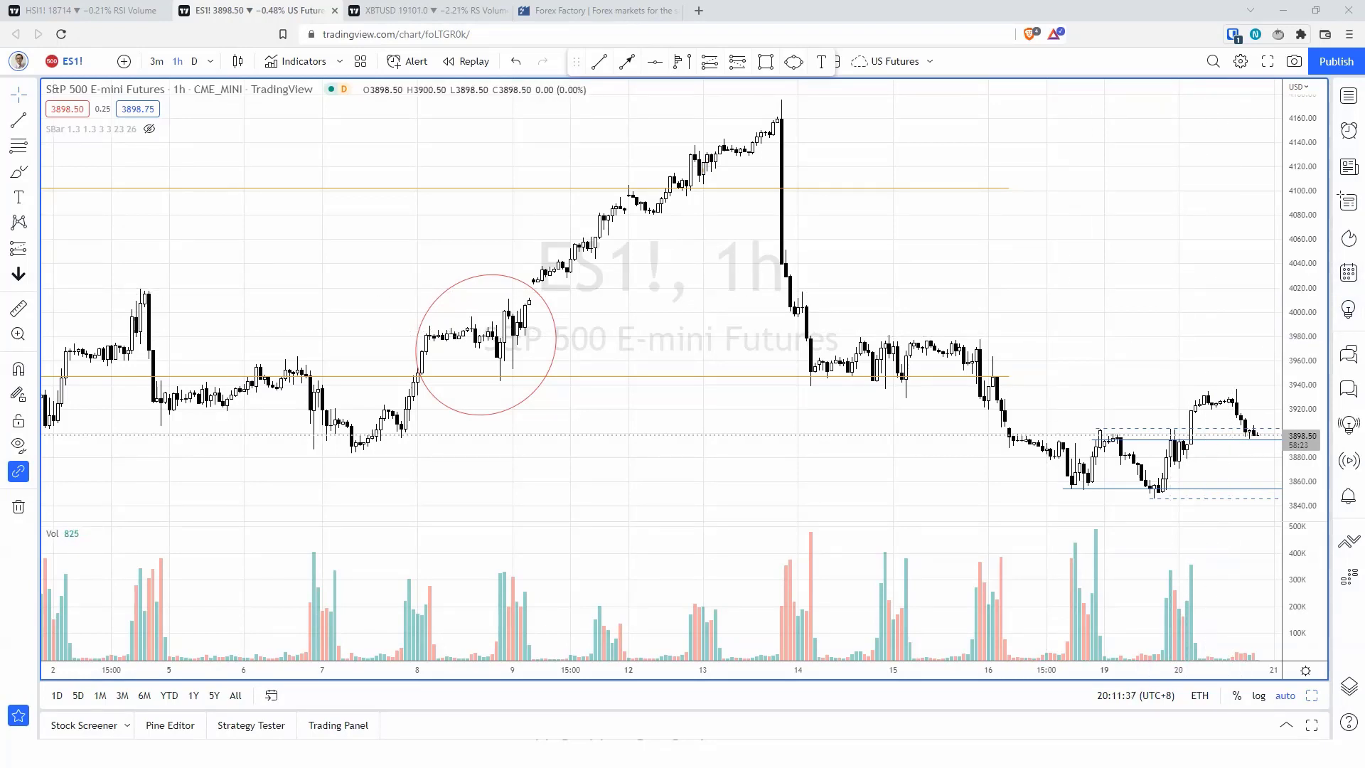
- Switch to the daily interval, trace the decline from the mid-August high to the latest low, and add a short upward stroke at the latest bar
left_click(195, 61)
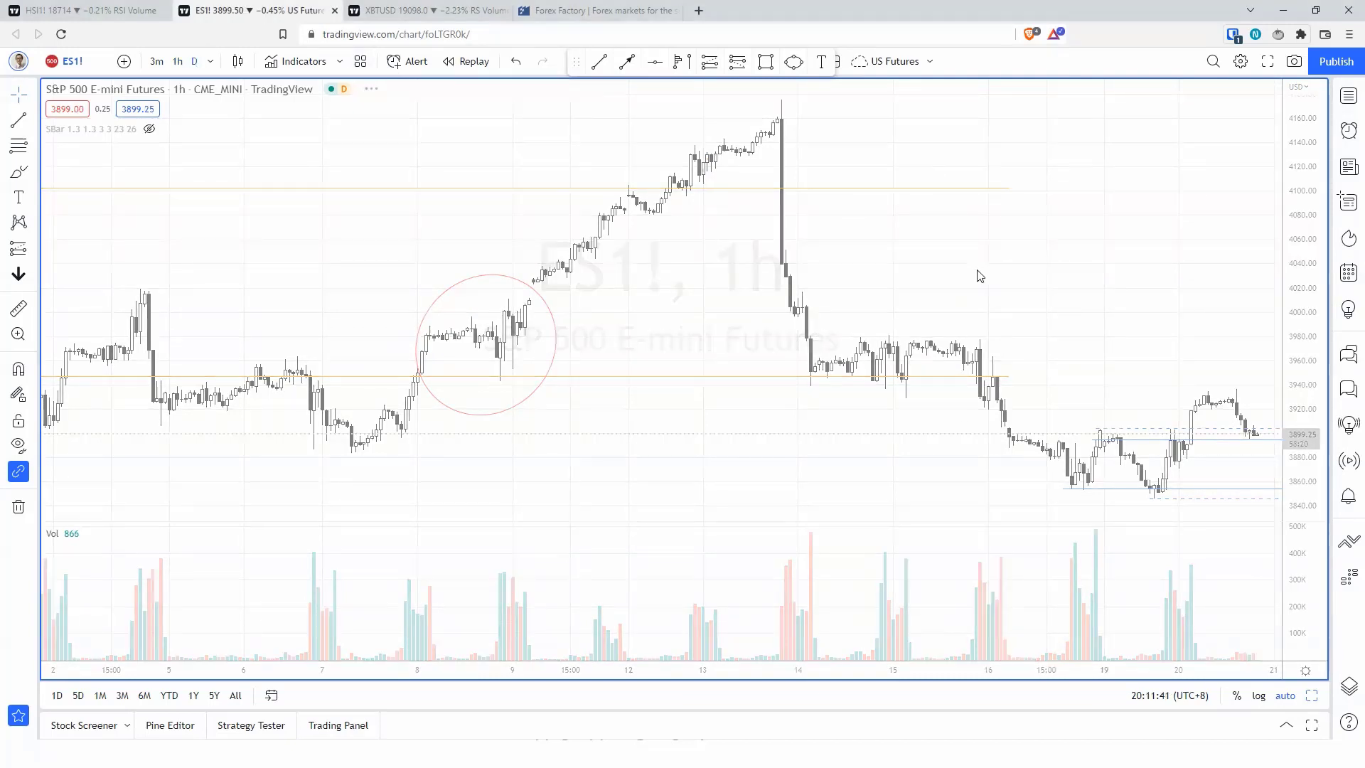
scroll(1211, 286, "up", 3)
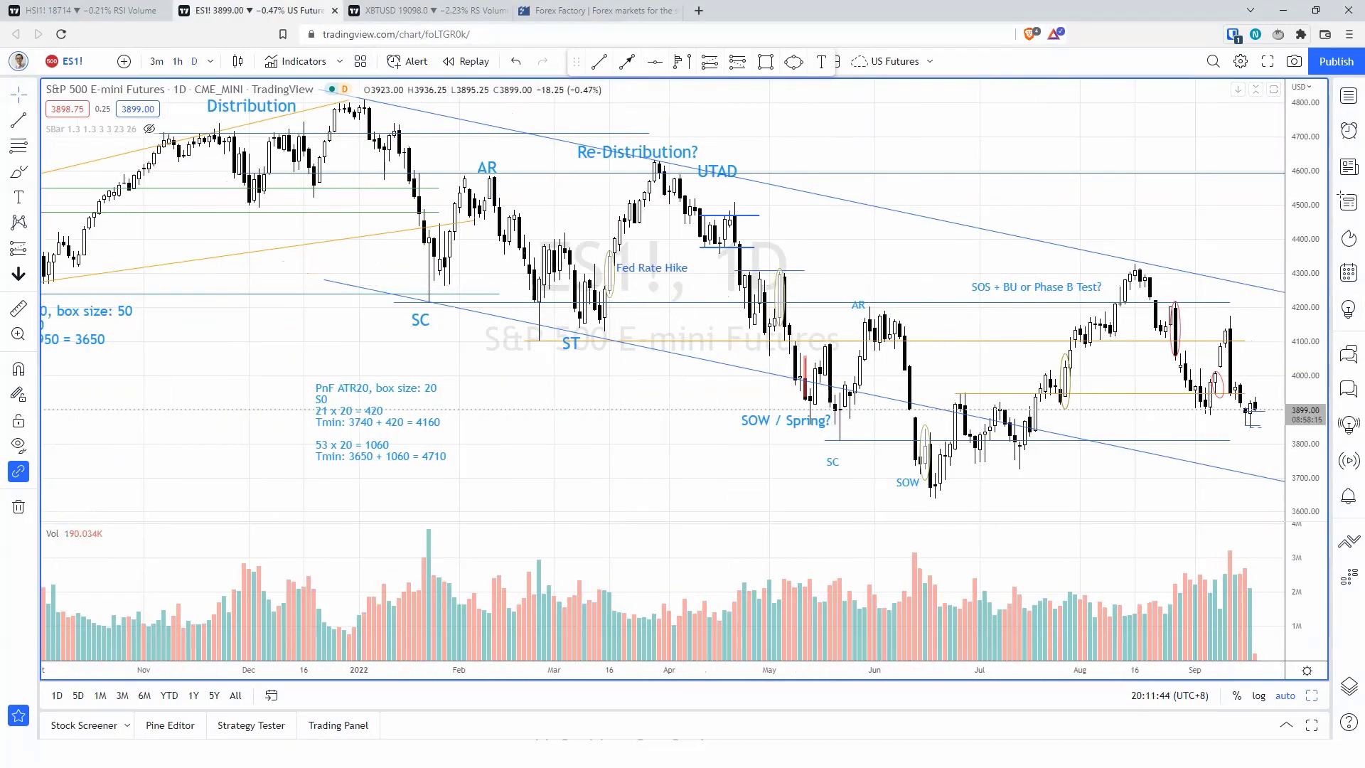
left_click_drag(1132, 250, 1259, 427)
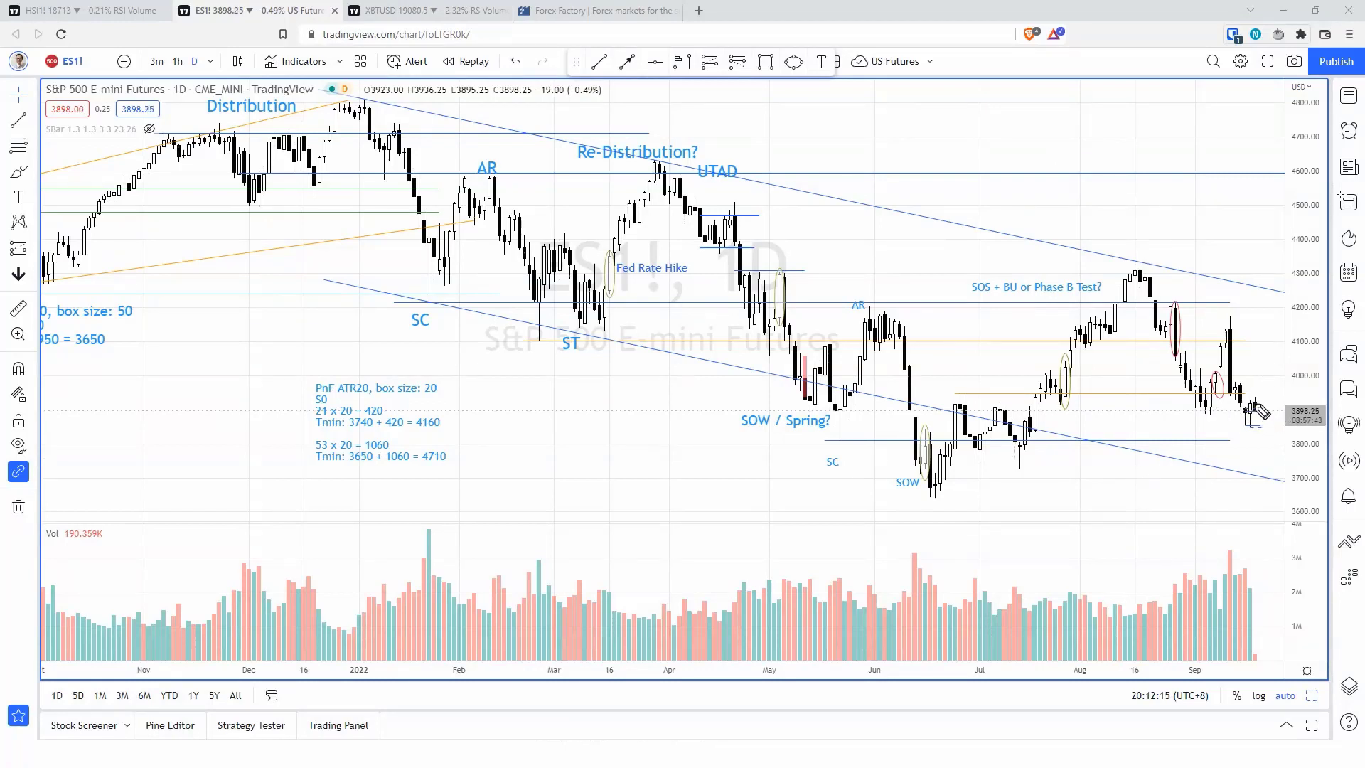
left_click_drag(1257, 396, 1255, 385)
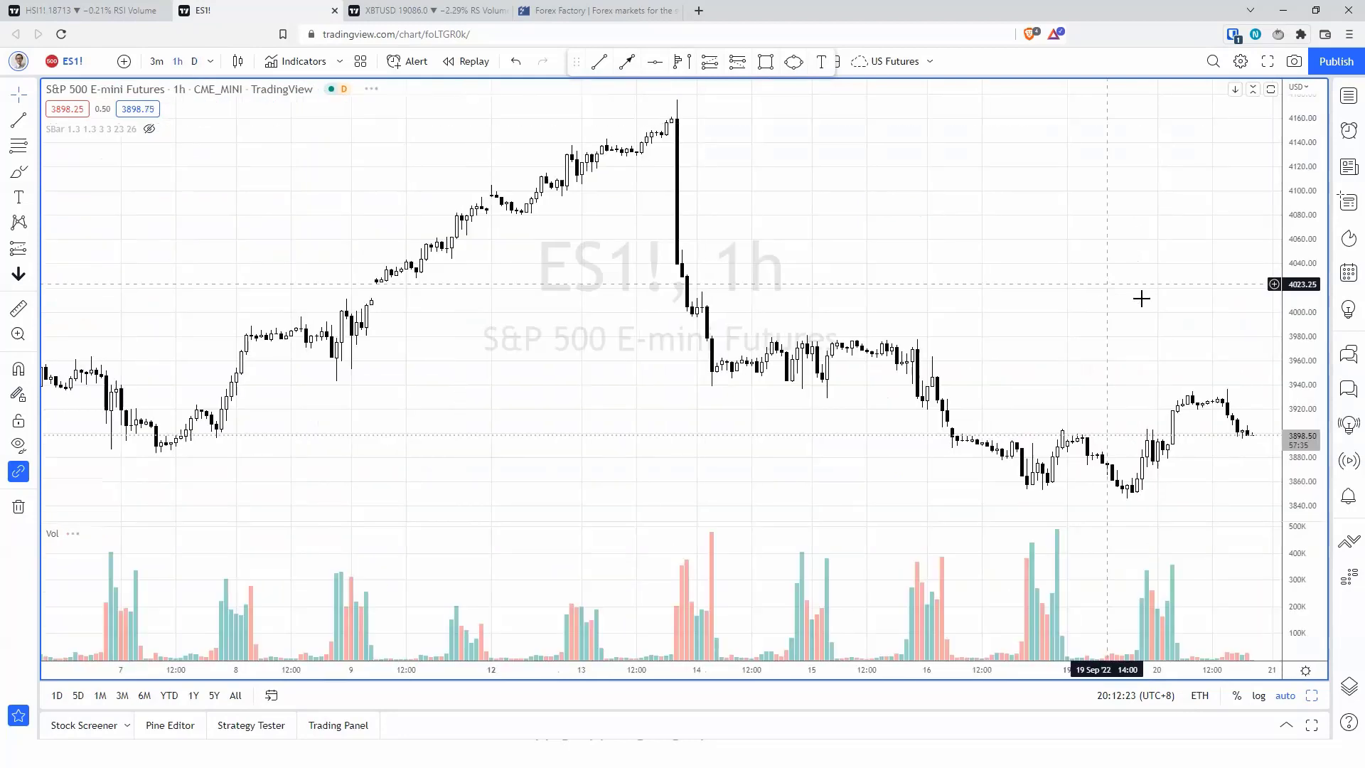
- On the 1-hour chart, mark the 14–16 September range with lines at about 3945 and 3975, a downward arrow and a wavy stroke
left_click_drag(707, 379, 1307, 382)
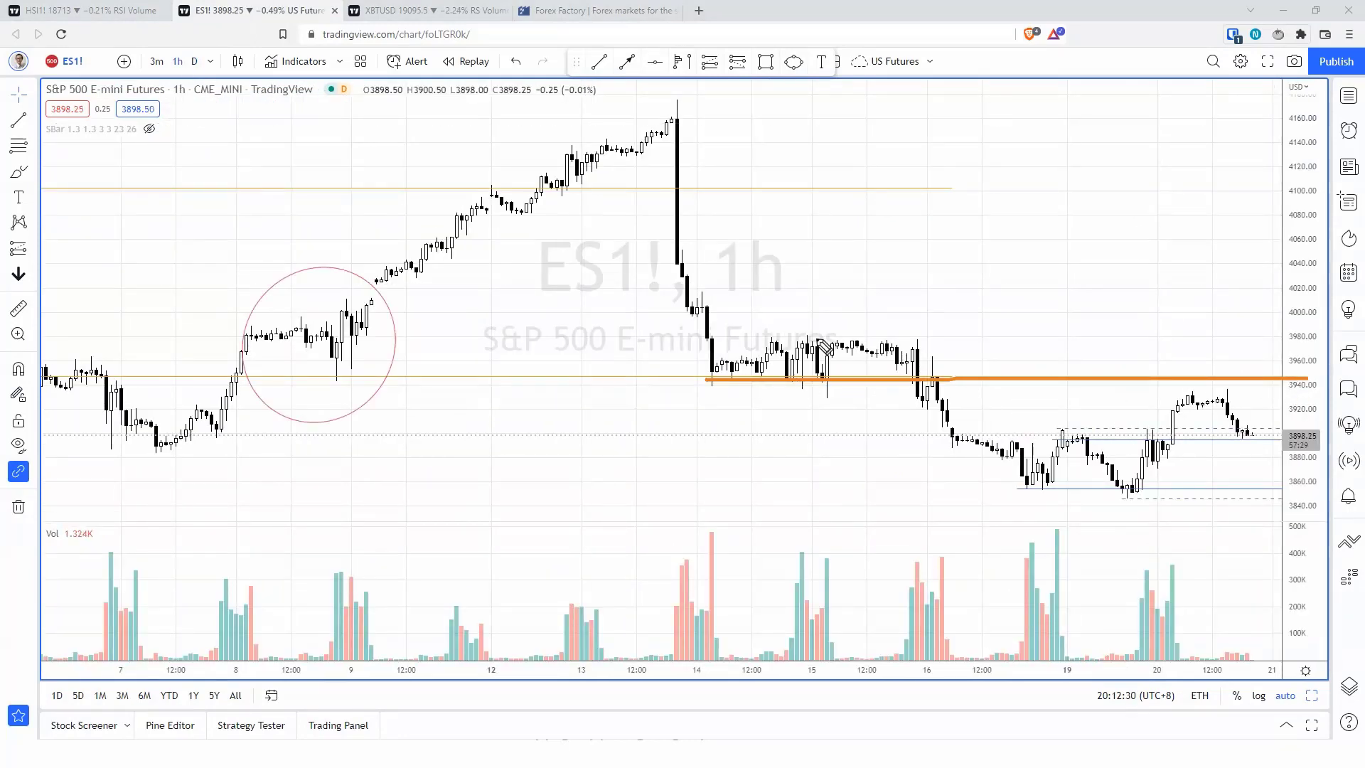
left_click_drag(713, 335, 1279, 342)
left_click_drag(835, 213, 811, 319)
left_click_drag(726, 350, 897, 363)
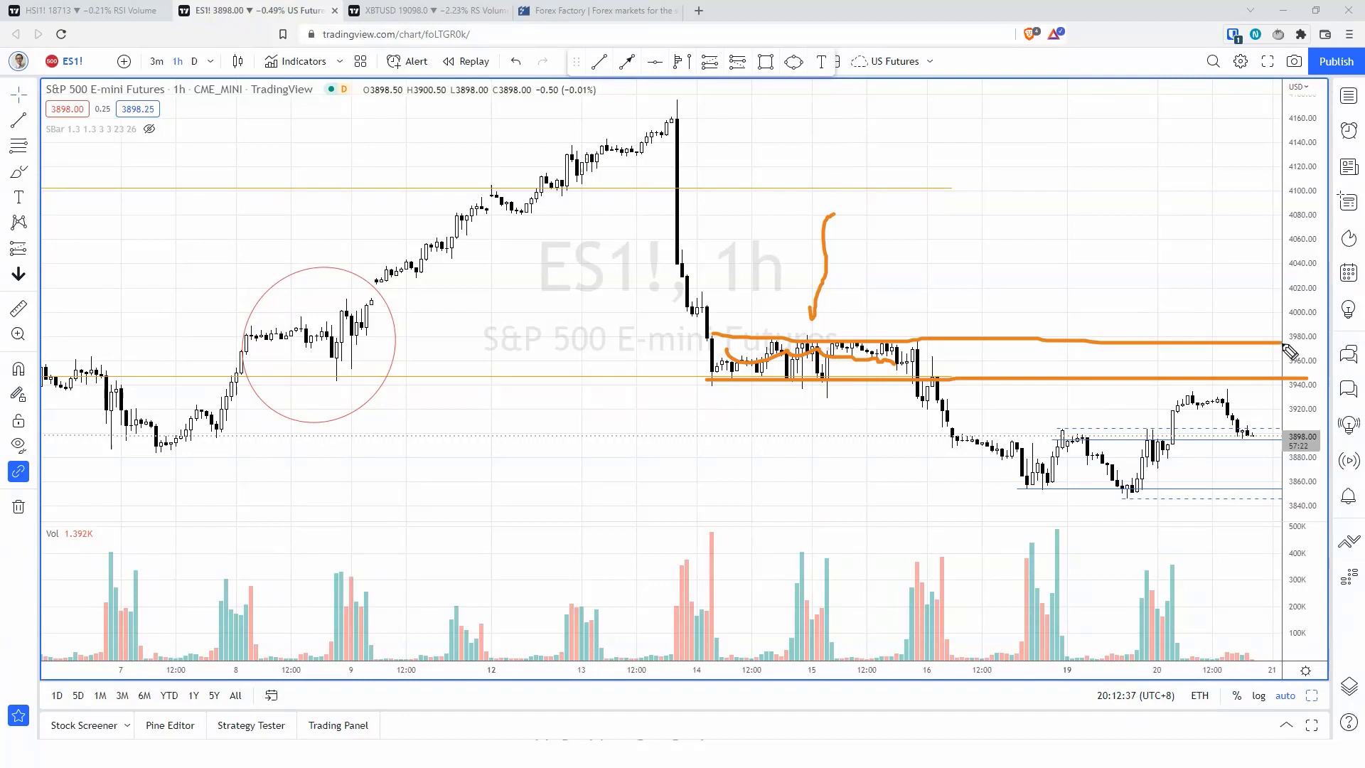
- Project a dashed rise from the latest price into the marked range, add falling paths back down, and clear the marks
left_click_drag(1252, 434, 1265, 334)
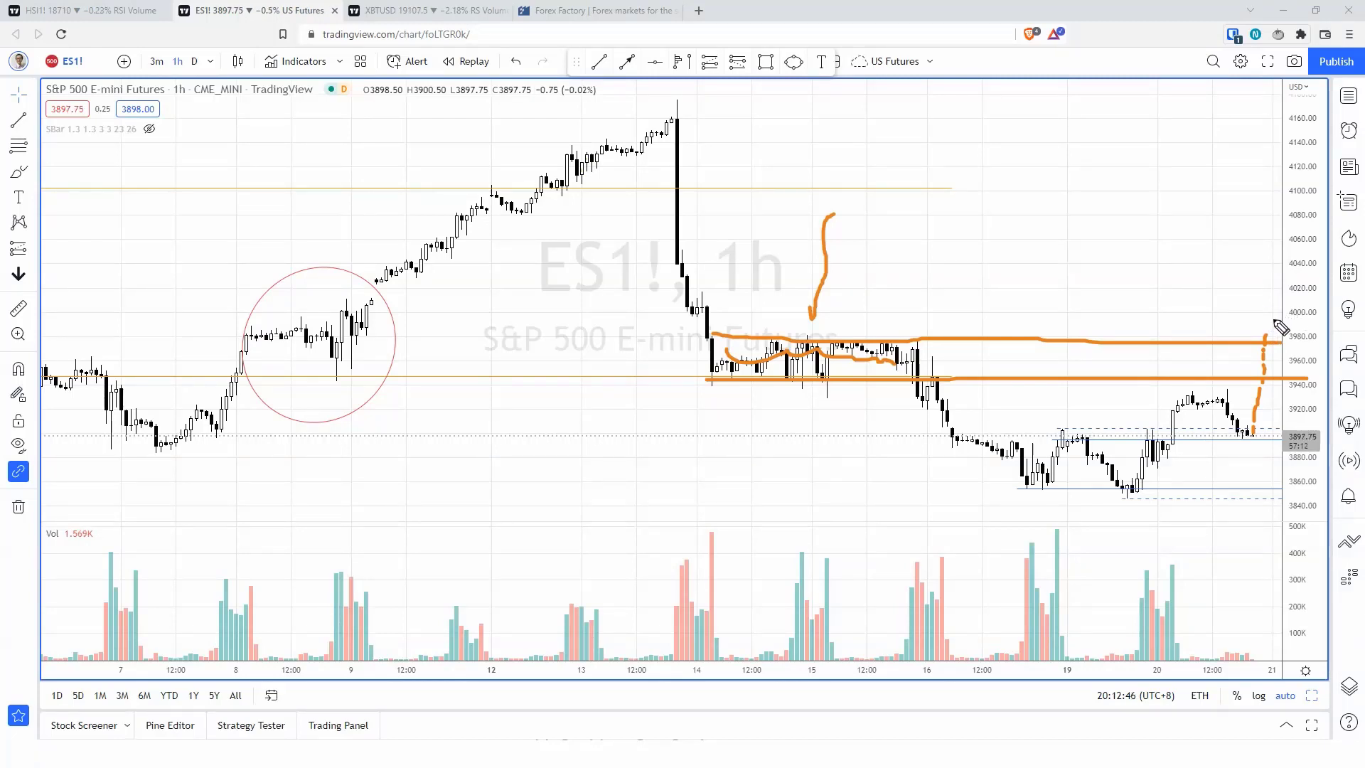
mouse_move(1264, 310)
left_mouse_down()
mouse_move(1263, 322)
mouse_move(1288, 322)
mouse_move(1305, 258)
mouse_move(1294, 413)
left_mouse_up()
left_click_drag(1266, 355, 1277, 425)
key("Escape")
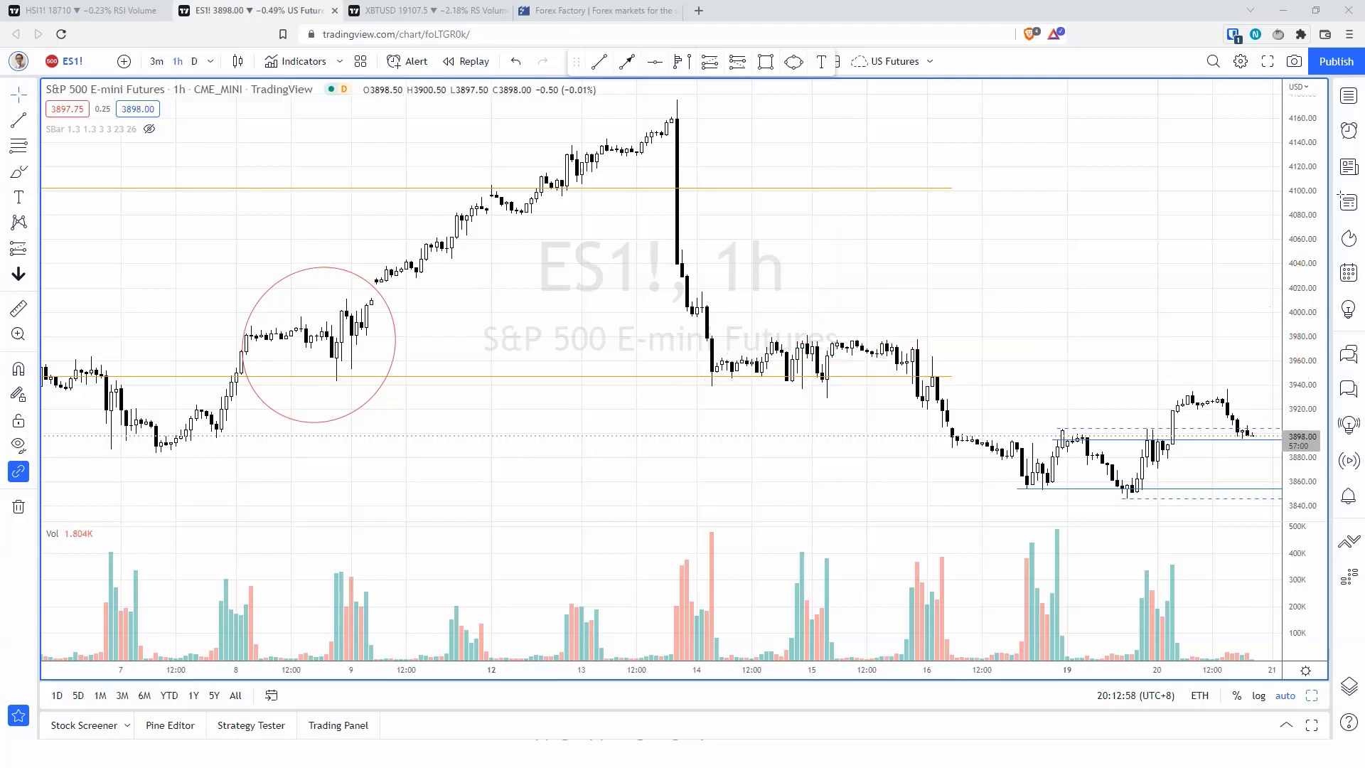
- Return to the daily interval, trace the decline from the mid-August high to the September lows, and undo the strokes
left_click(199, 63)
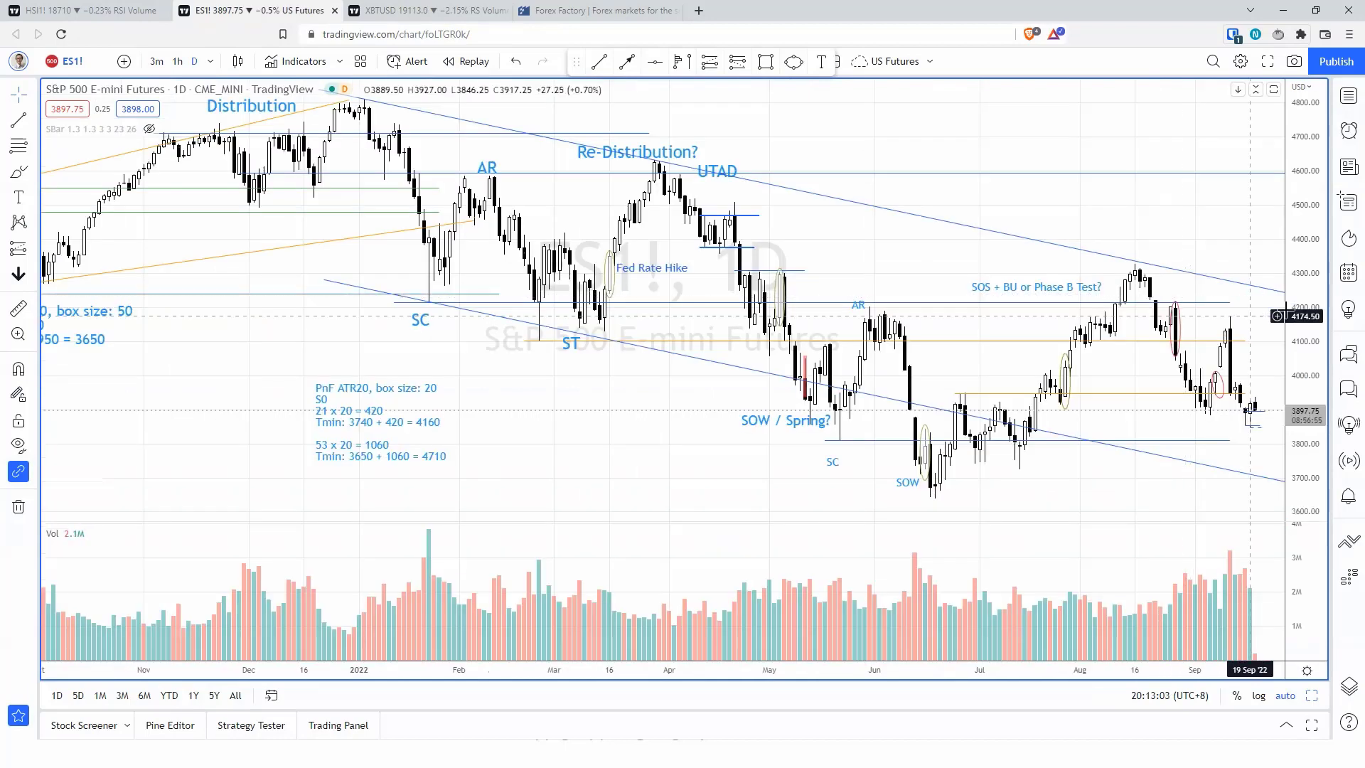
left_click_drag(1220, 198, 1178, 199)
mouse_move(1121, 263)
left_mouse_down()
mouse_move(1082, 273)
mouse_move(1184, 416)
mouse_move(1114, 249)
mouse_move(1109, 299)
mouse_move(1149, 405)
mouse_move(1188, 335)
mouse_move(1208, 420)
left_mouse_up()
key("ctrl+z")
key("ctrl+z")
- Sketch a height arrow from about 4100 to 3900, a support line and zigzag path, enclose the lows in a falling wedge, and clear everything
mouse_move(1098, 343)
left_mouse_down()
mouse_move(1110, 406)
mouse_move(1101, 347)
left_mouse_up()
mouse_move(1146, 411)
left_mouse_down()
mouse_move(1184, 410)
mouse_move(1180, 428)
mouse_move(1192, 426)
mouse_move(1224, 383)
mouse_move(1249, 435)
mouse_move(1271, 402)
left_mouse_up()
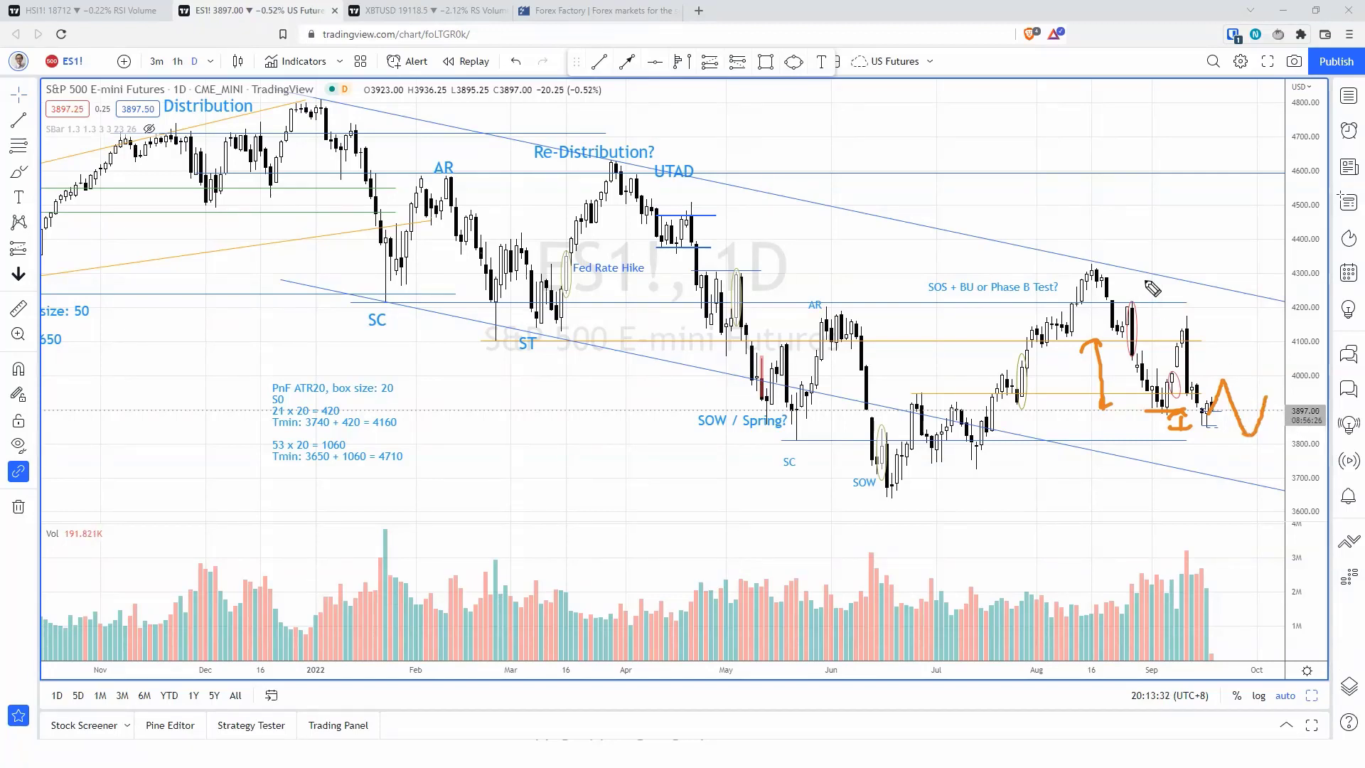
left_click_drag(1166, 285, 1260, 424)
left_click_drag(1087, 381, 1259, 444)
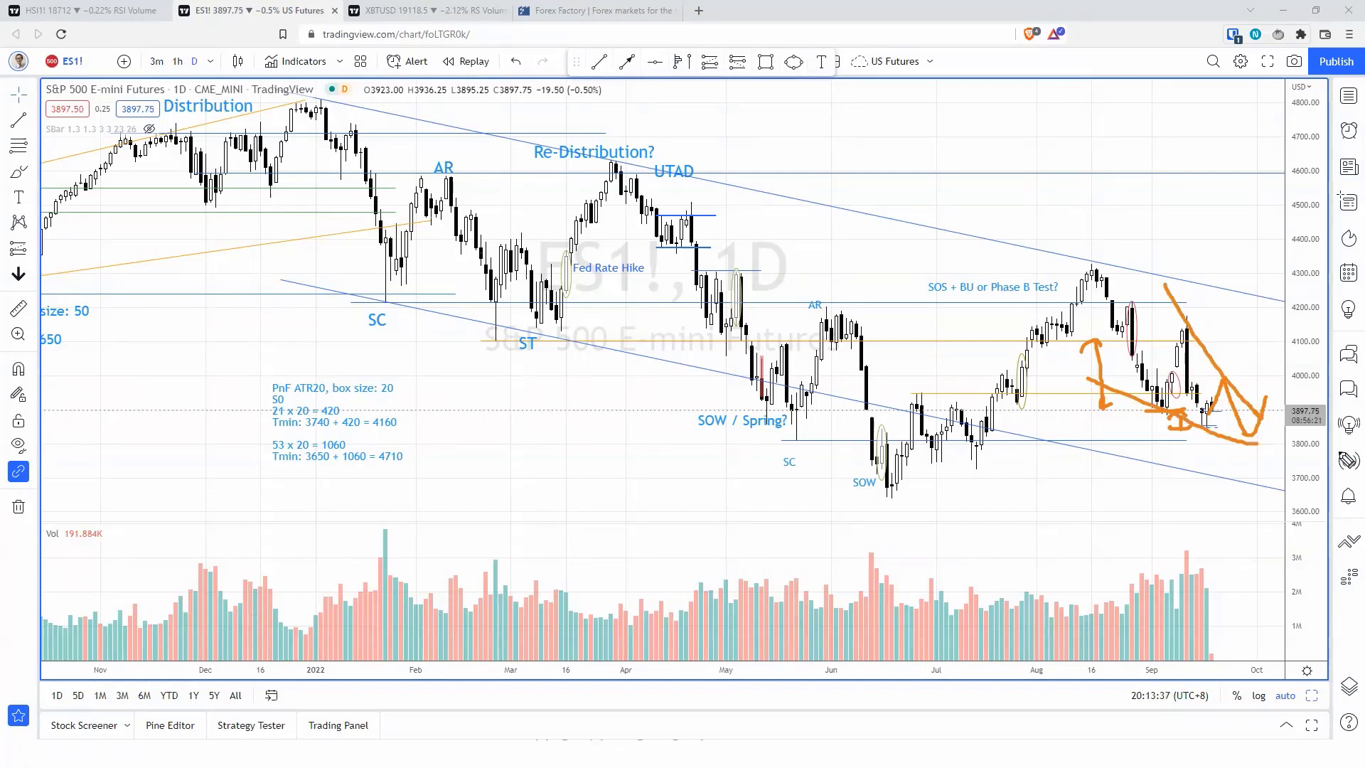
left_click(1358, 413)
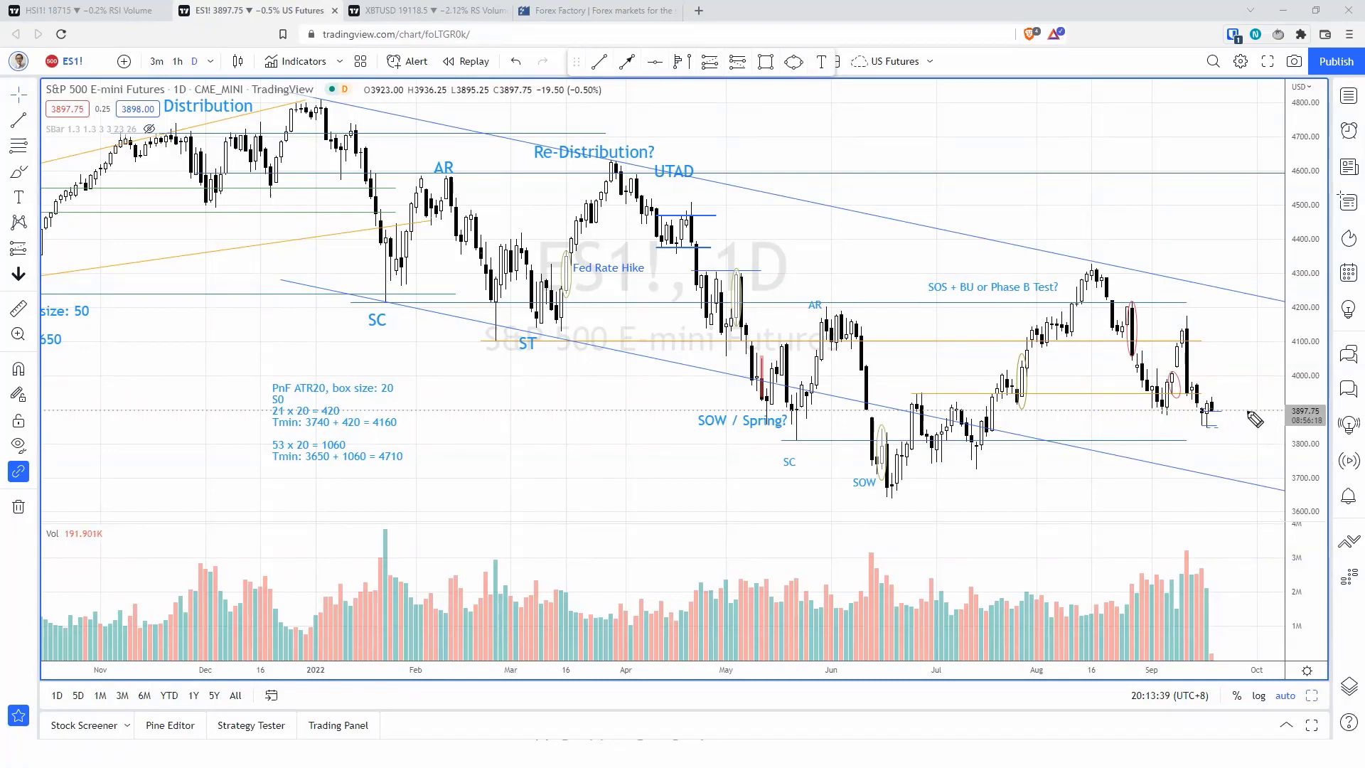
- Underline the September lows and the June–July lows with curved strokes, and sketch an upward arrow beneath each area
left_click_drag(1137, 423, 1231, 425)
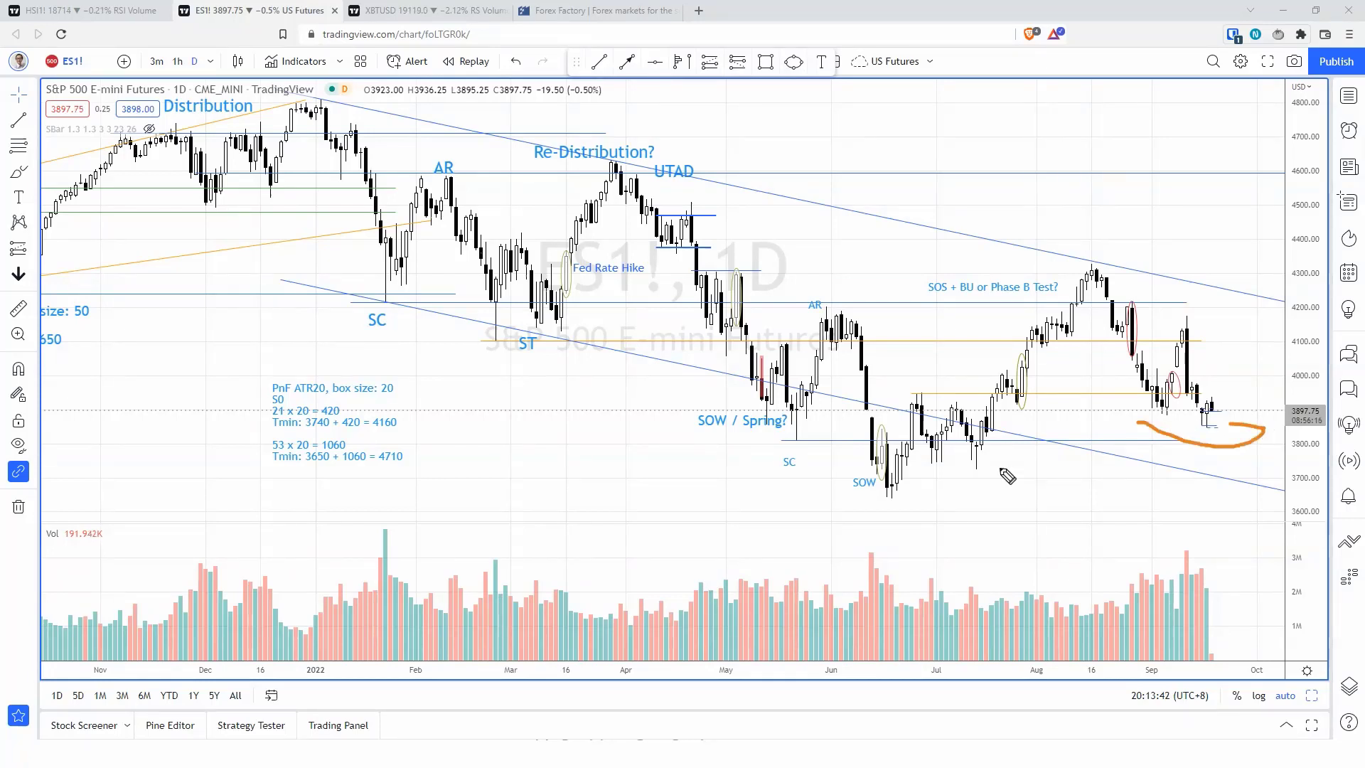
mouse_move(879, 455)
left_mouse_down()
mouse_move(959, 491)
mouse_move(997, 475)
mouse_move(976, 566)
left_mouse_up()
left_click_drag(976, 524, 940, 522)
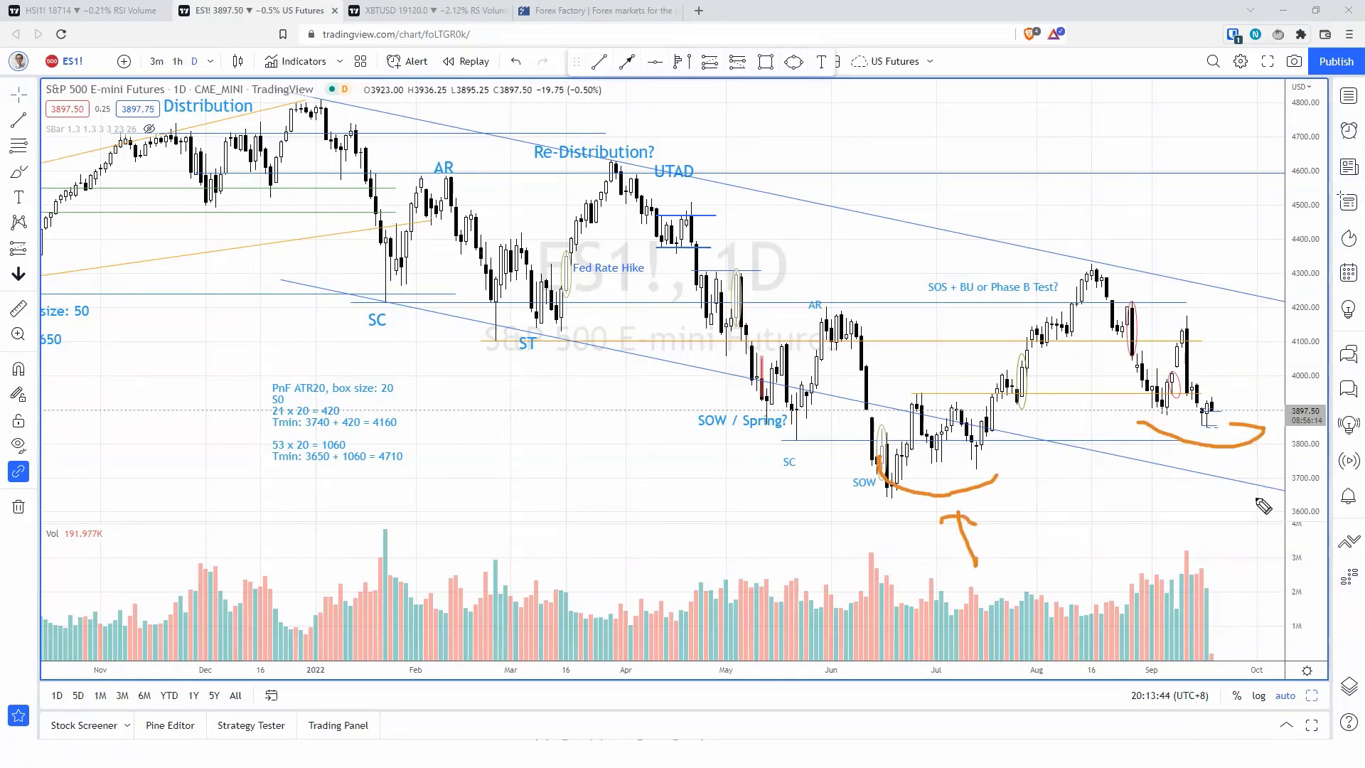
left_click_drag(1217, 524, 1217, 462)
left_click_drag(1200, 481, 1245, 503)
- Sketch range lines at about 4180 and 3800, outer lines near 4300 and 3670, a rising path to the highest line, and clear all marks
left_click_drag(798, 306, 1296, 321)
left_click_drag(769, 445, 1338, 445)
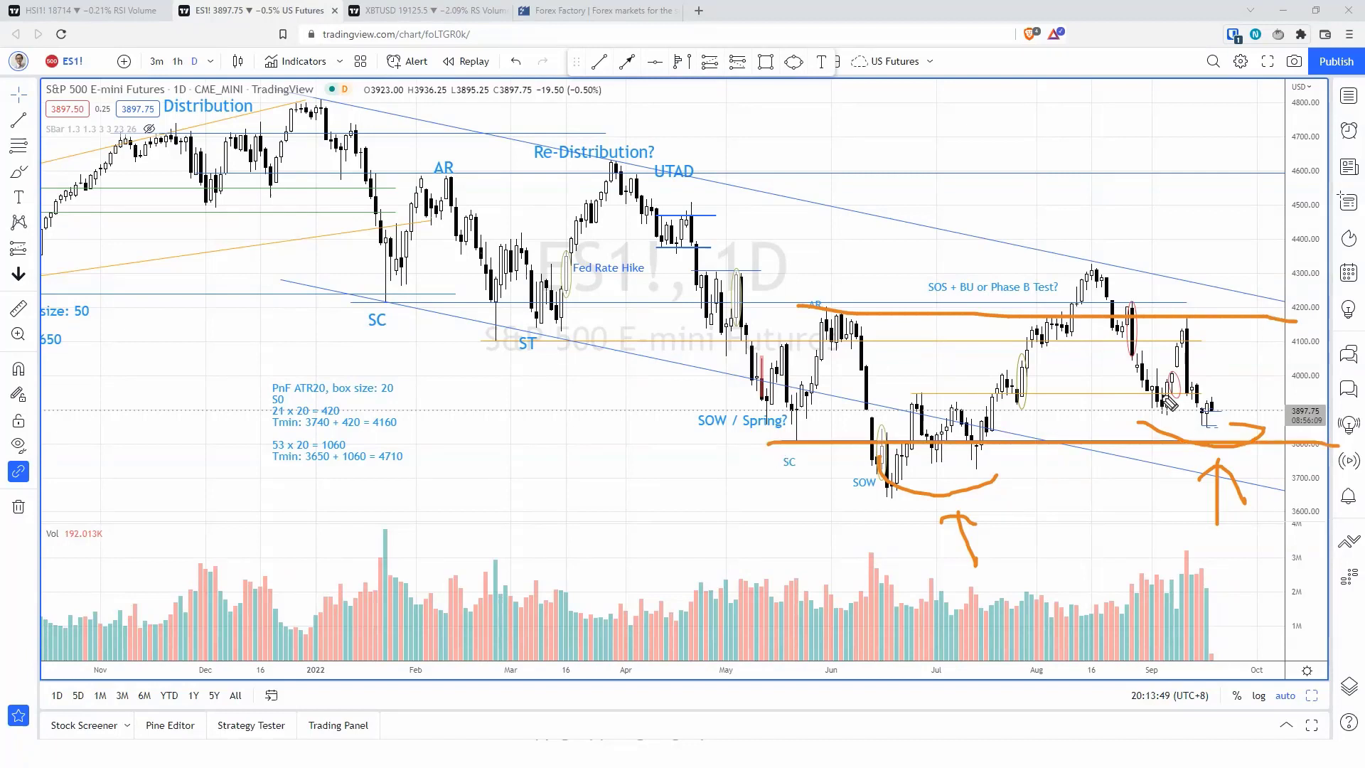
left_click_drag(1082, 260, 1361, 272)
left_click_drag(885, 484, 1362, 491)
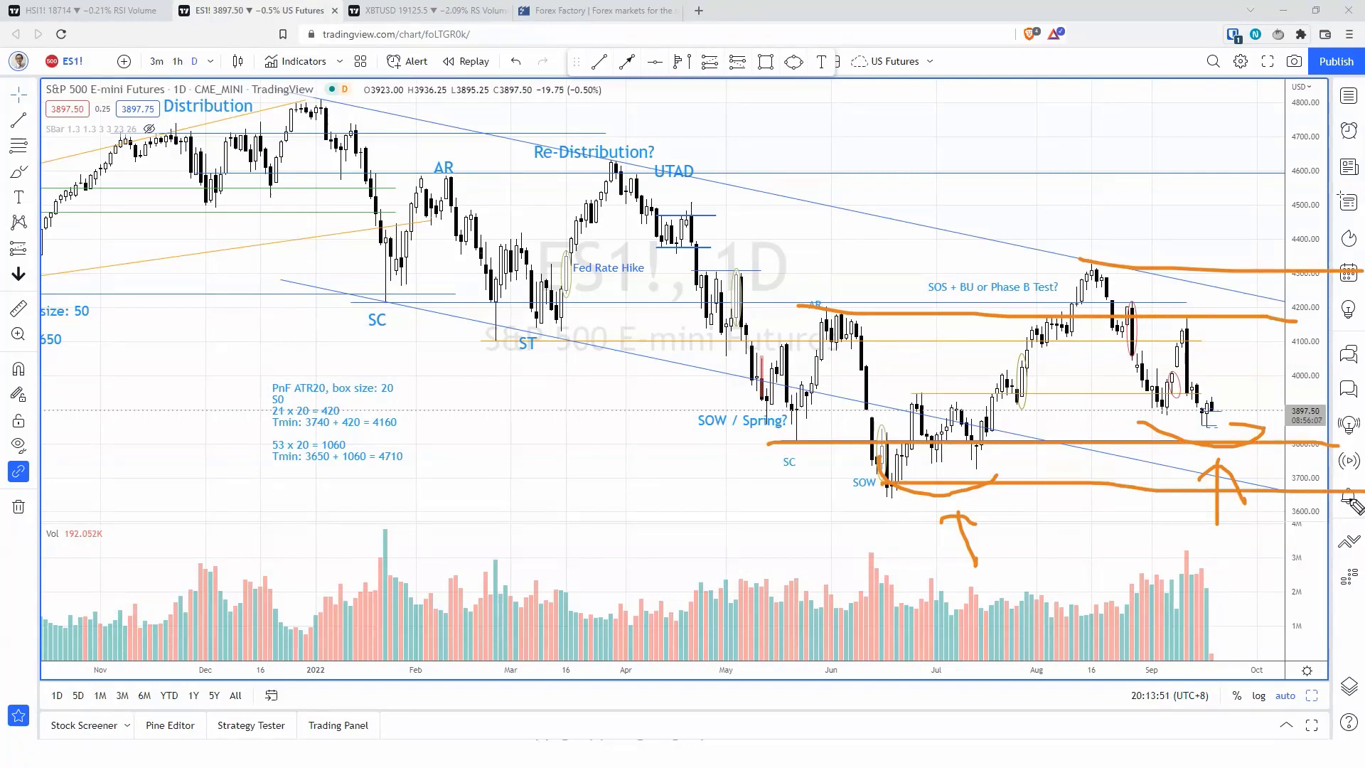
mouse_move(1218, 411)
left_mouse_down()
mouse_move(1241, 404)
mouse_move(1269, 349)
mouse_move(1284, 274)
left_mouse_up()
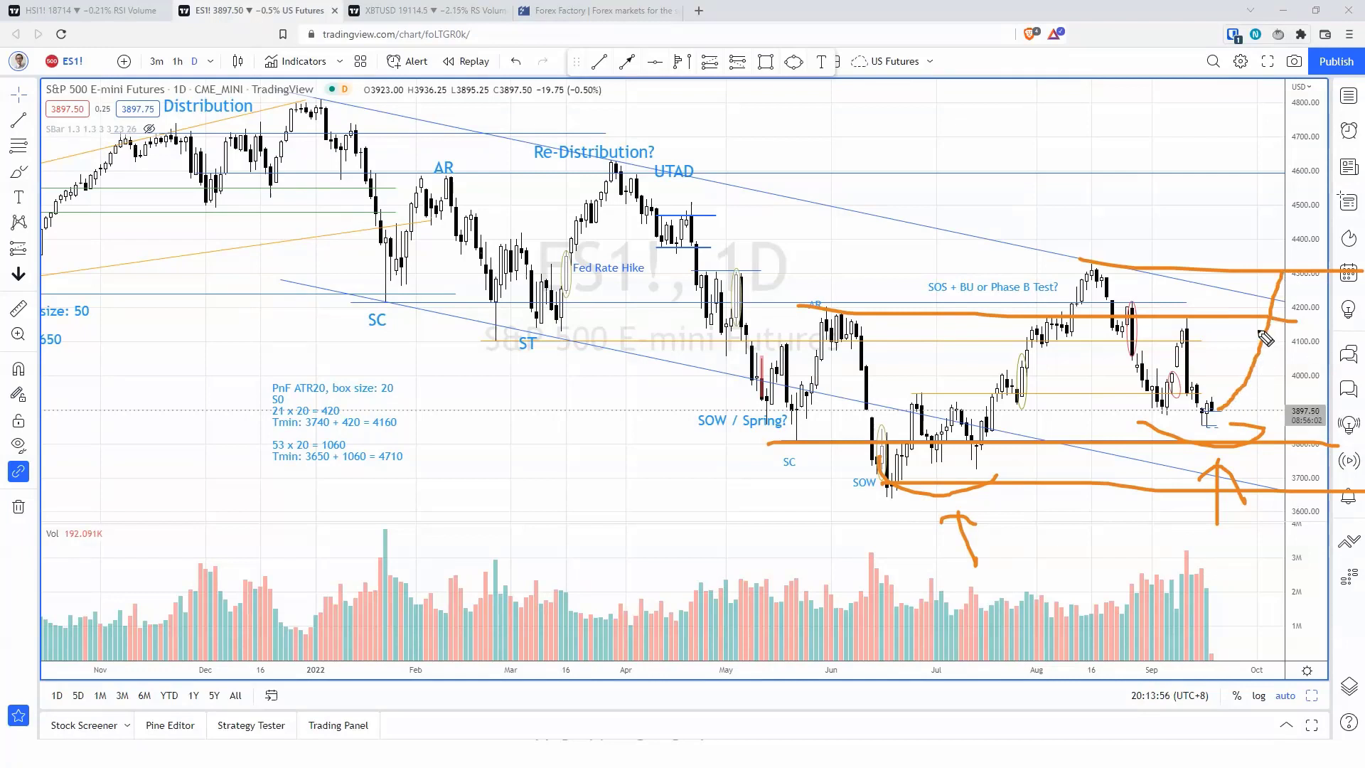
key("Escape")
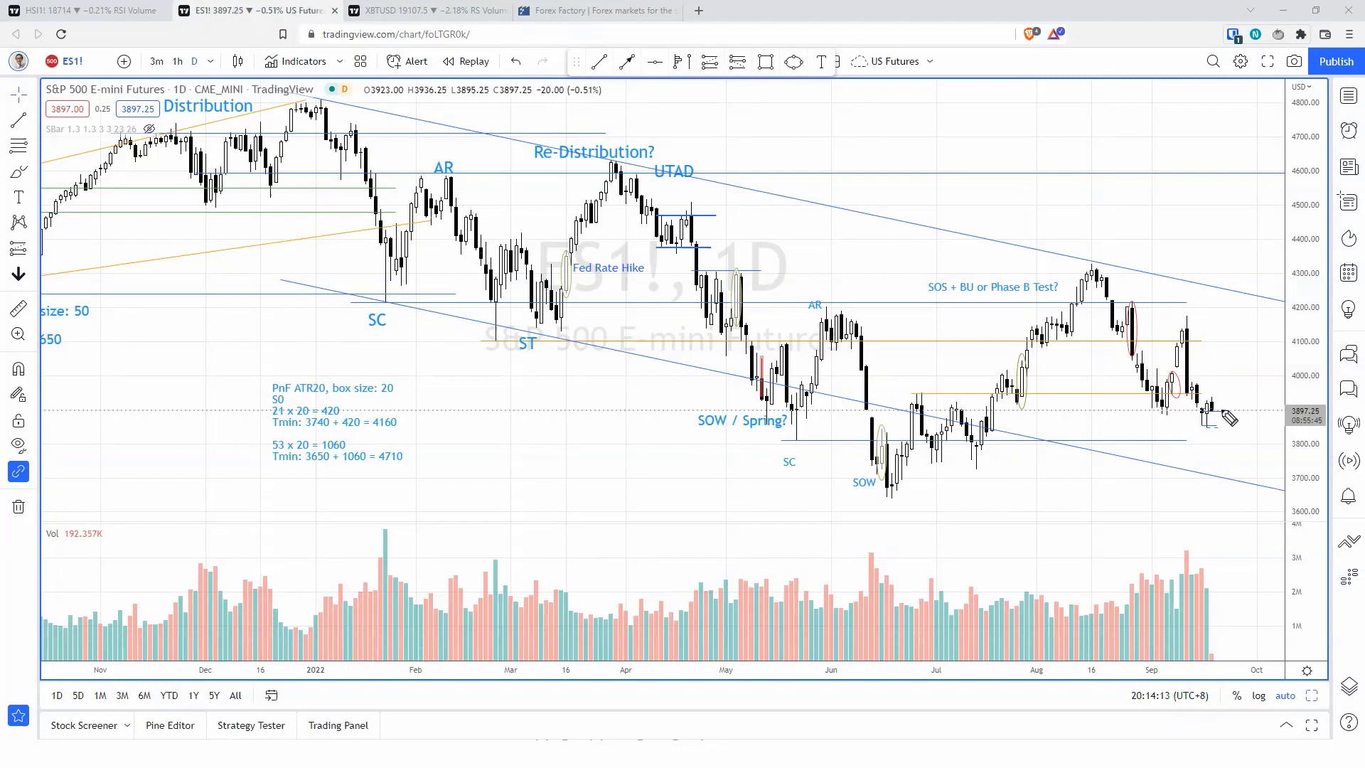
- Sketch a short rise from the latest daily bar to about 3960 and a short stroke across the mid-September bars at that level
left_click_drag(1212, 411, 1224, 388)
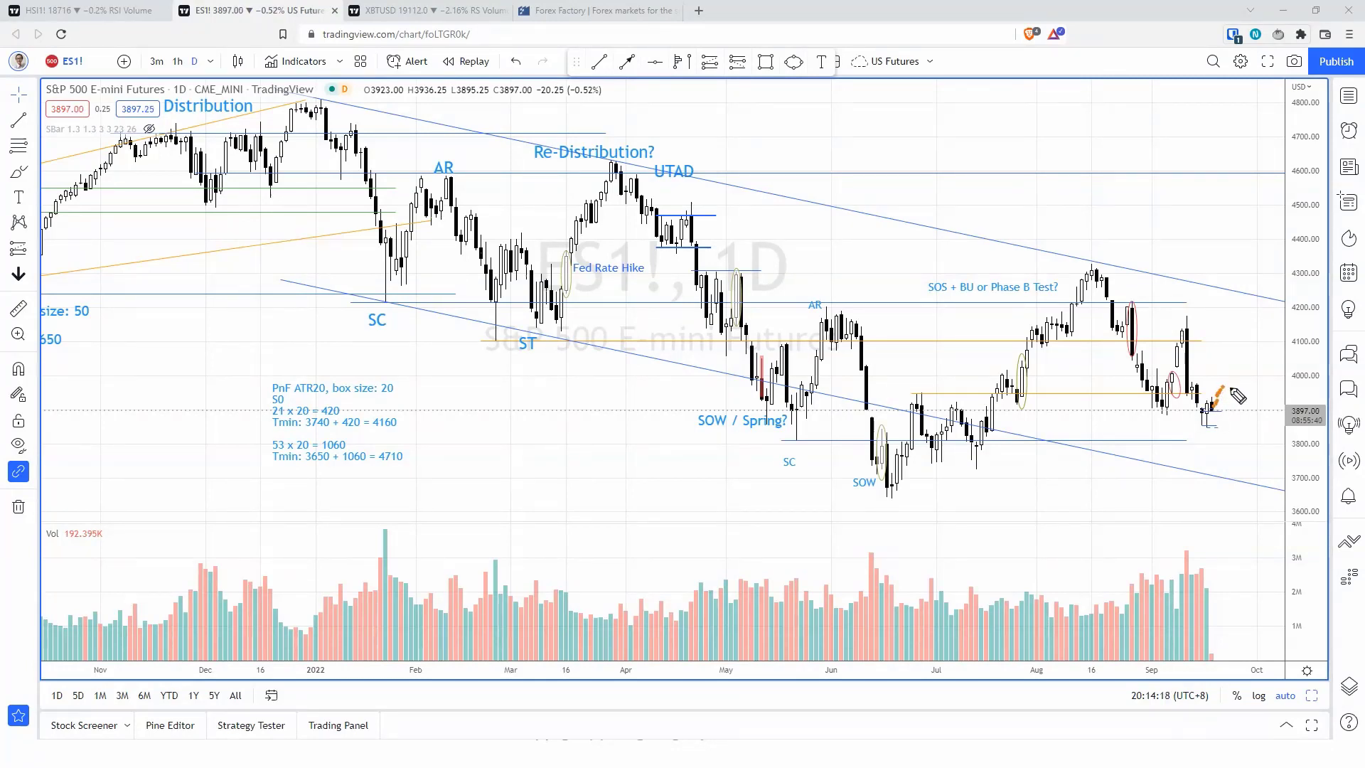
mouse_move(1182, 384)
left_mouse_down()
mouse_move(1208, 383)
mouse_move(1206, 394)
left_mouse_up()
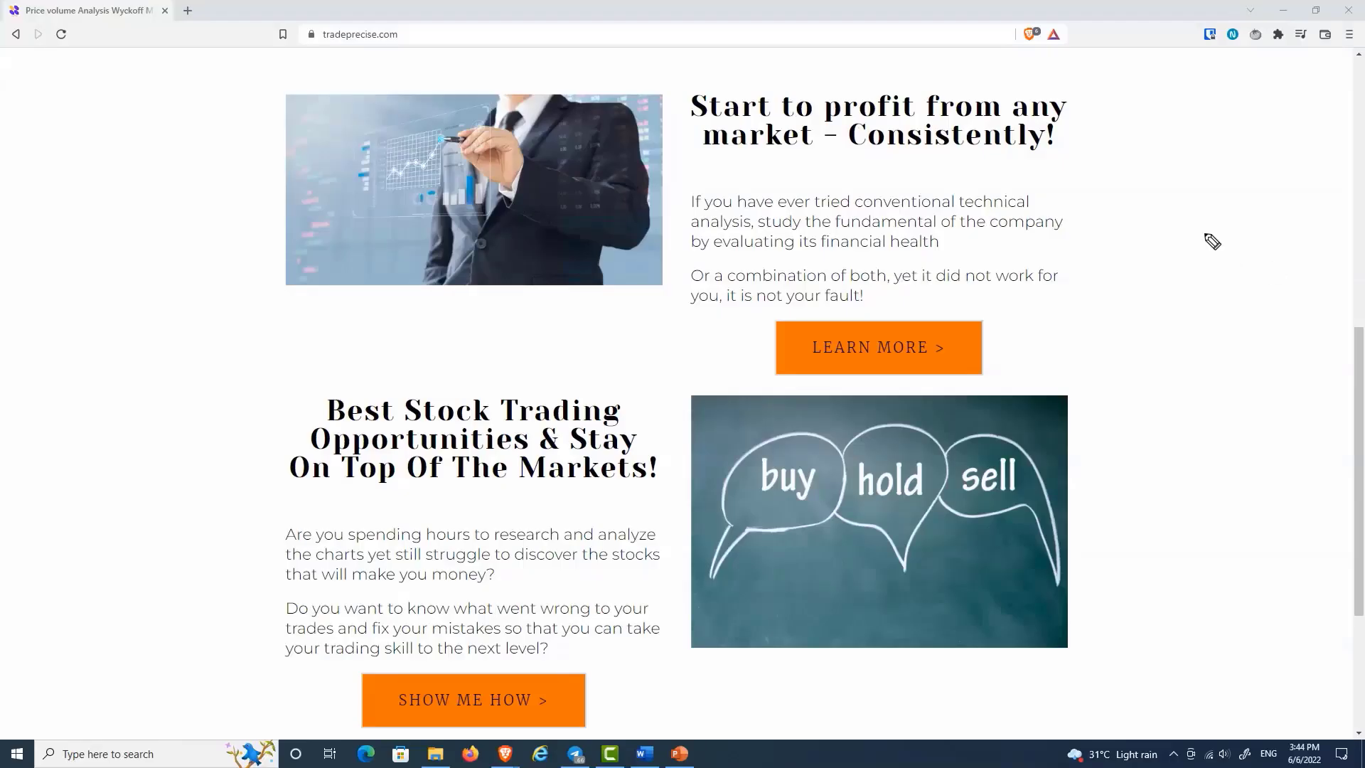
- On the tradeprecise.com page, circle the site address and draw a loop around the Learn More link
mouse_move(294, 51)
left_mouse_down()
mouse_move(419, 6)
mouse_move(303, 40)
left_mouse_up()
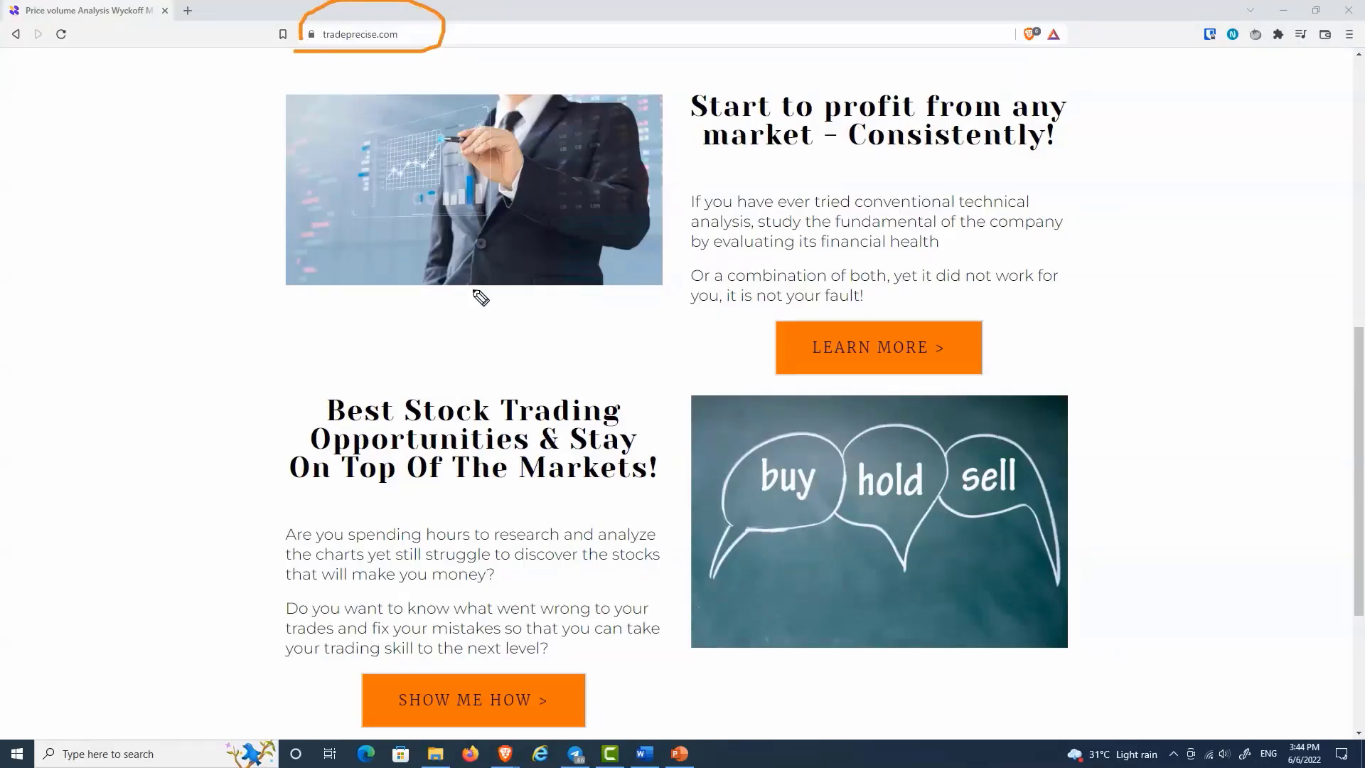
mouse_move(758, 385)
left_mouse_down()
mouse_move(818, 399)
mouse_move(1073, 364)
mouse_move(793, 227)
left_mouse_up()
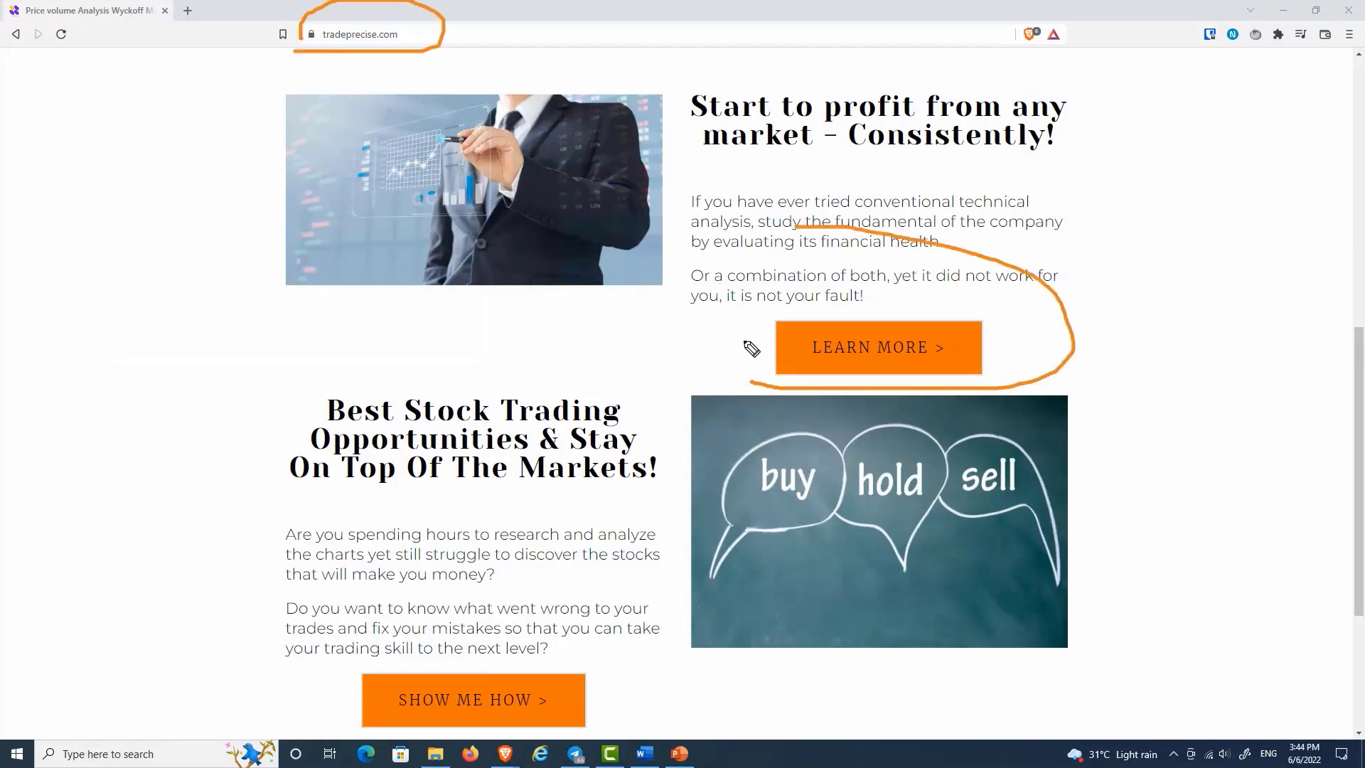